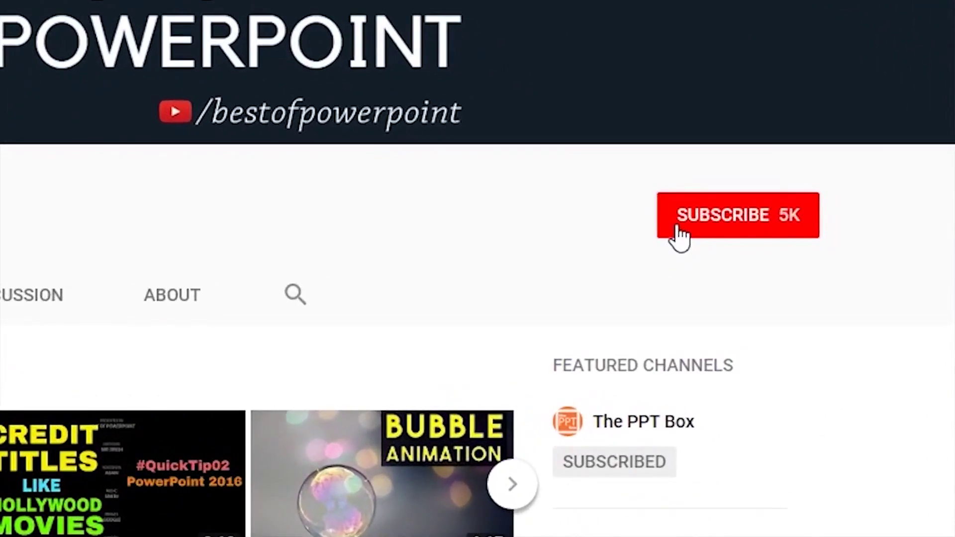
Subscribe to the Best of PowerPoint channel and turn on its notification bell.
{"action": "left_click", "coordinate": [793, 243]}
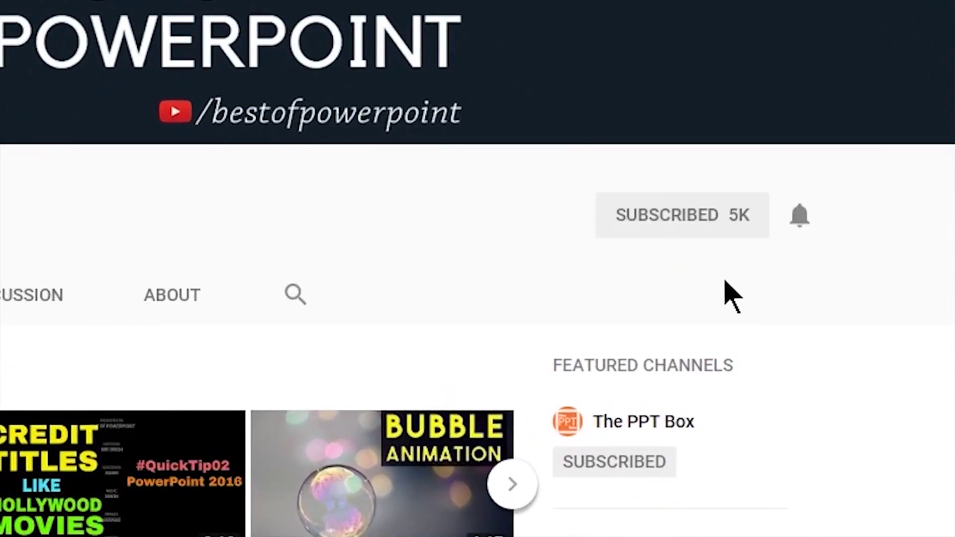
{"action": "left_click", "coordinate": [796, 219]}
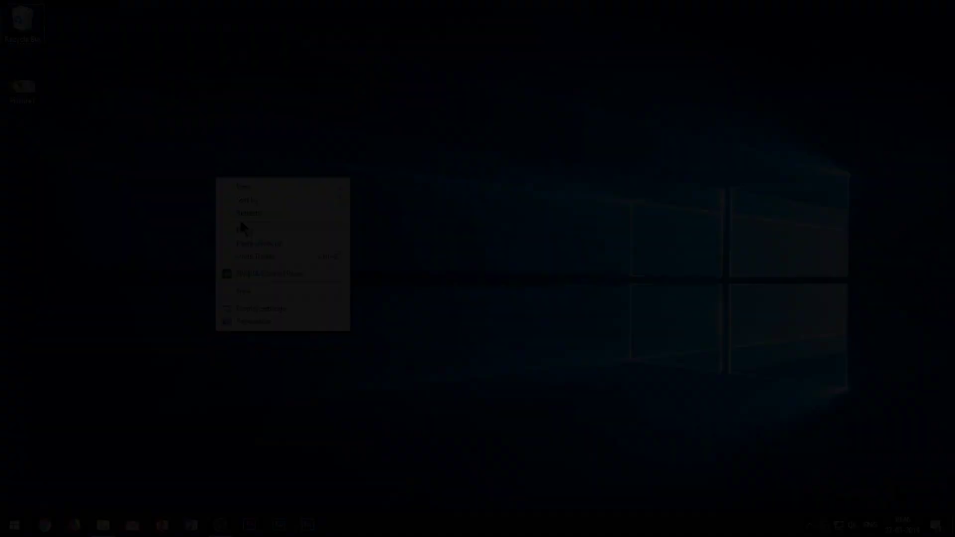
Launch PowerPoint and start a blank presentation.
{"action": "left_click", "coordinate": [240, 214]}
{"action": "left_click", "coordinate": [154, 525]}
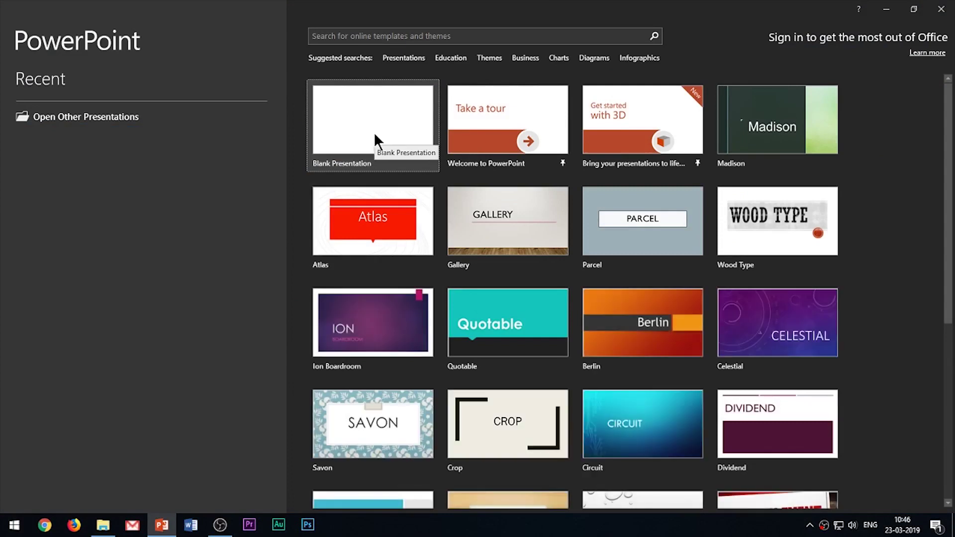
{"action": "left_click", "coordinate": [375, 134]}
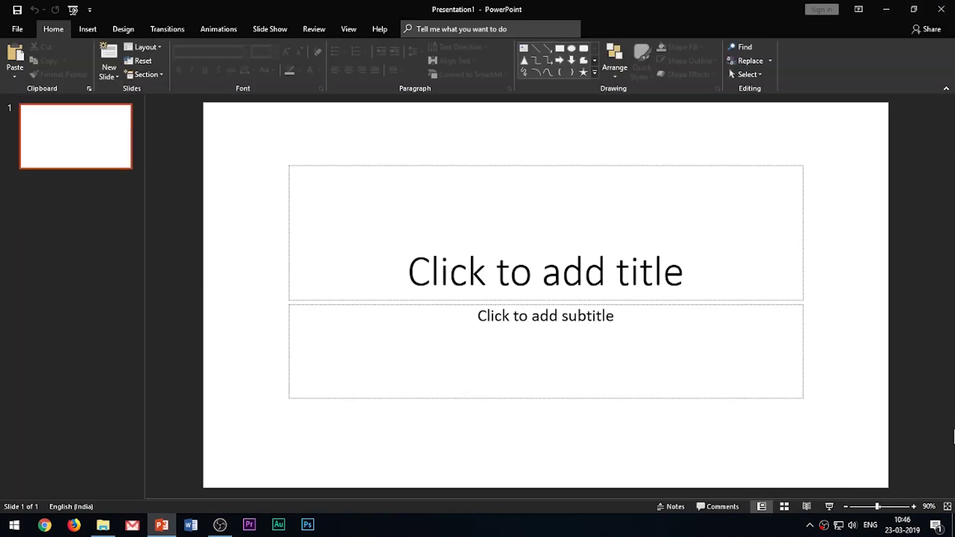
Drop the eagle picture from the desktop onto slide 1, then shrink it into the top-left corner.
{"action": "left_click", "coordinate": [953, 523]}
{"action": "left_click_drag", "start_coordinate": [29, 106], "coordinate": [371, 321]}
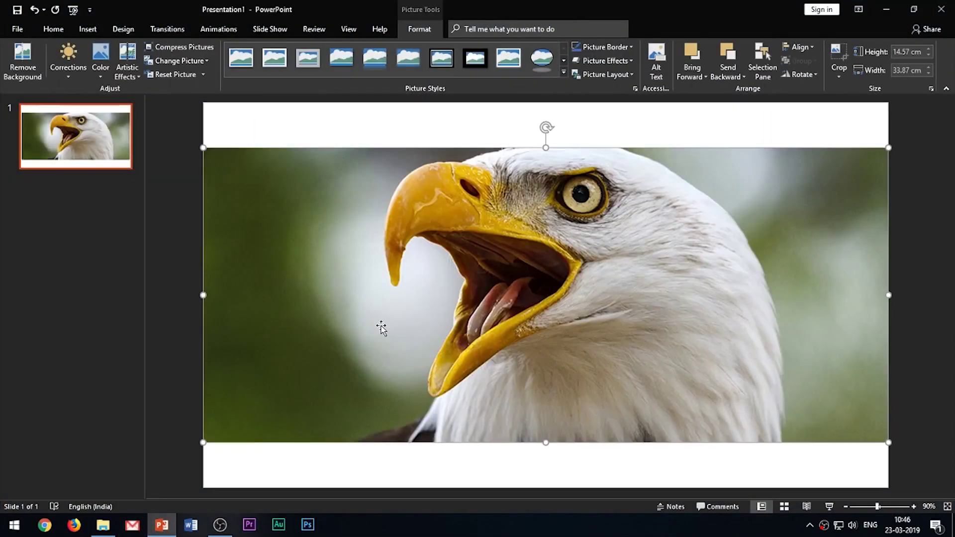
{"action": "left_click", "coordinate": [862, 507]}
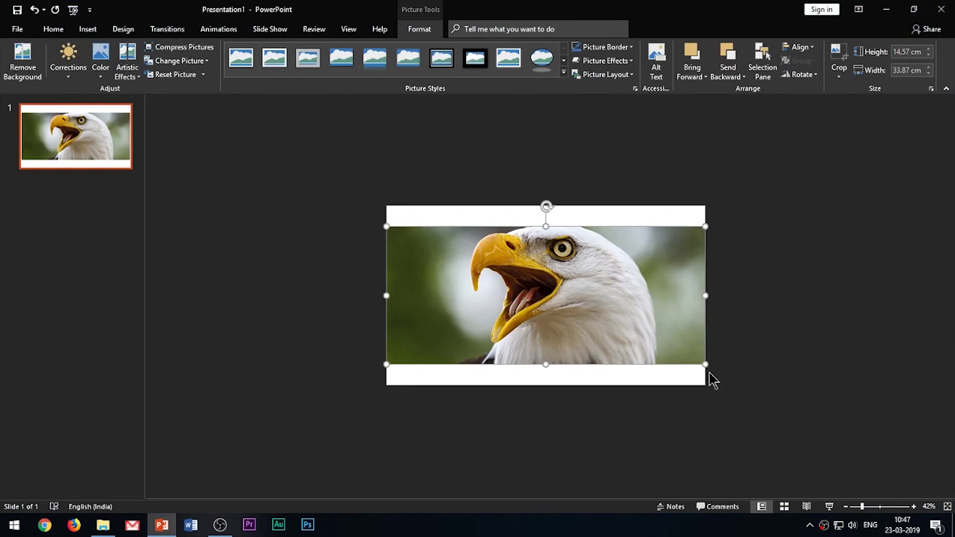
{"action": "left_click_drag", "start_coordinate": [705, 364], "coordinate": [521, 285]}
{"action": "left_click_drag", "start_coordinate": [463, 264], "coordinate": [457, 241]}
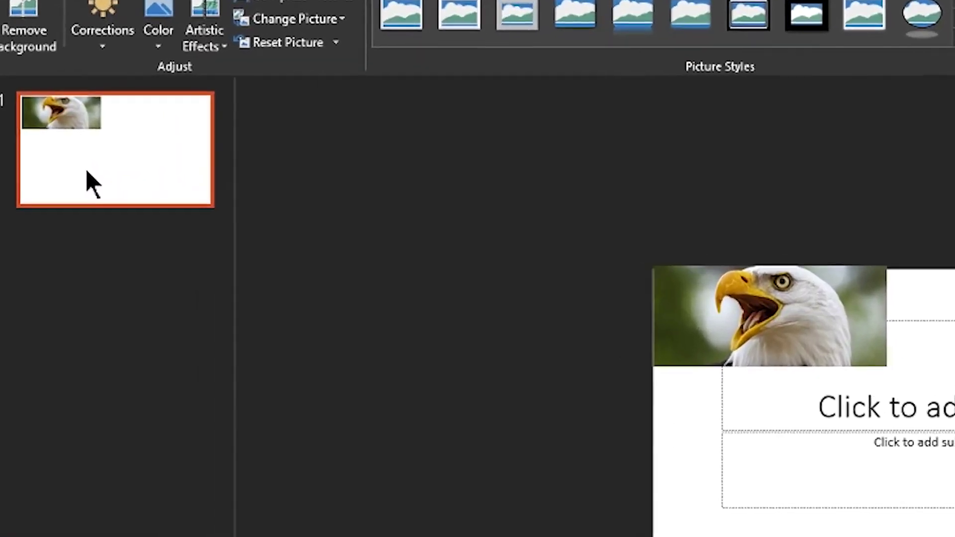
Duplicate slide 1 as slide 2 and move the eagle to the bottom-right.
{"action": "right_click", "coordinate": [60, 148]}
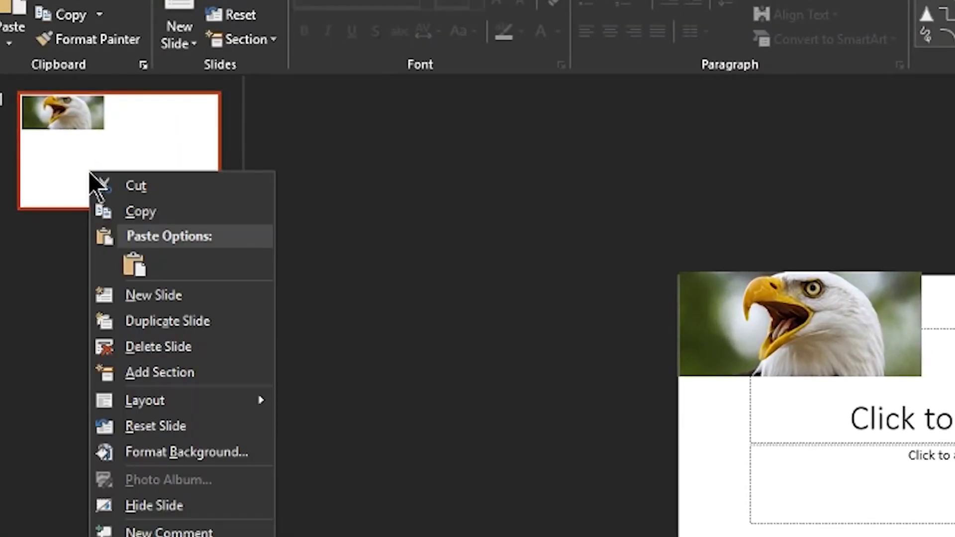
{"action": "left_click", "coordinate": [217, 323]}
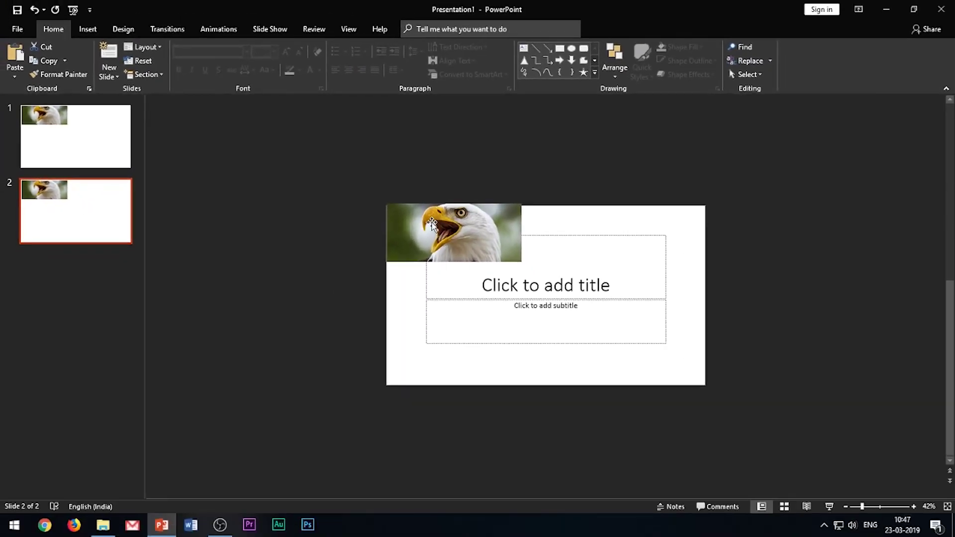
{"action": "left_click_drag", "start_coordinate": [432, 225], "coordinate": [620, 346]}
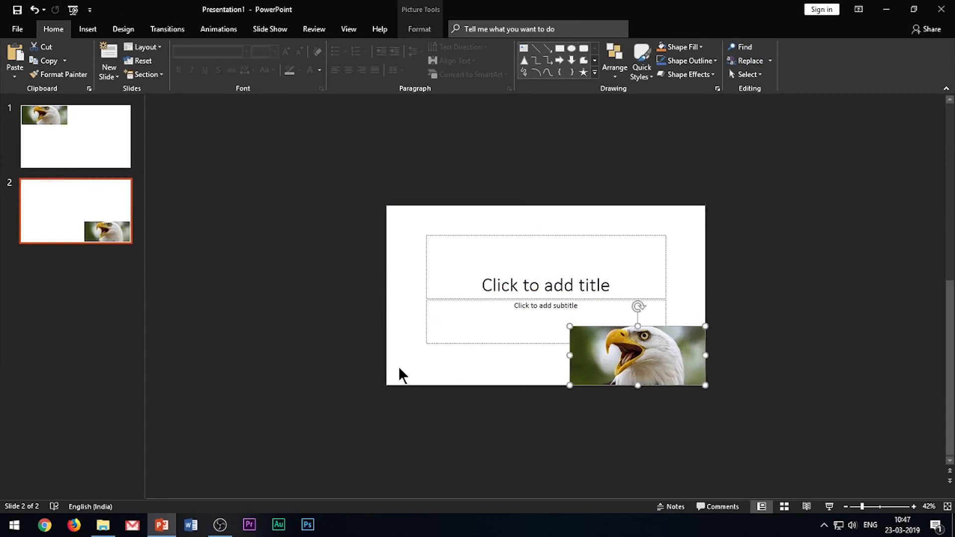
Give slide 2 a Morph transition and start the slide show from the beginning.
{"action": "left_click", "coordinate": [167, 30]}
{"action": "left_click", "coordinate": [120, 64]}
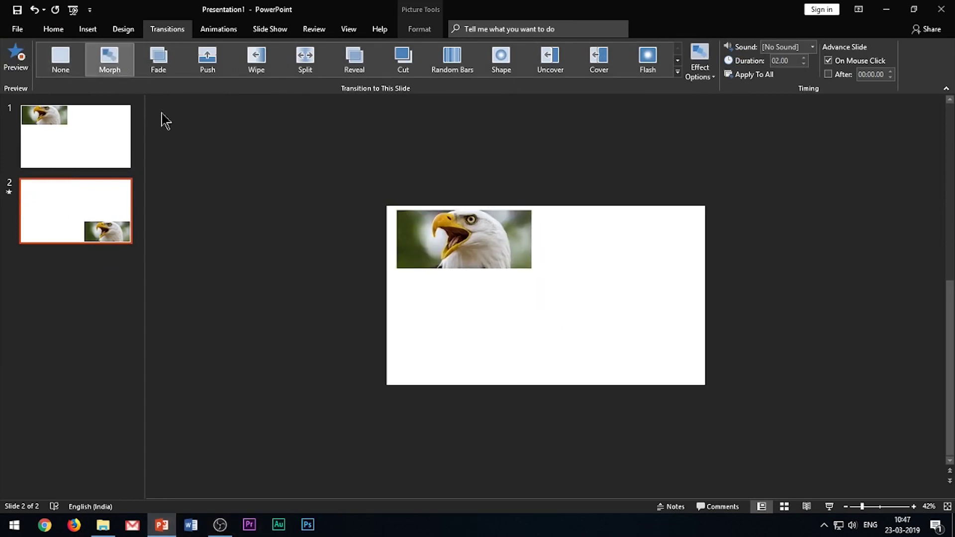
{"action": "key", "text": "F5"}
Advance through the eagle slide show to watch the eagle morph between corners.
{"action": "left_click", "coordinate": [272, 243]}
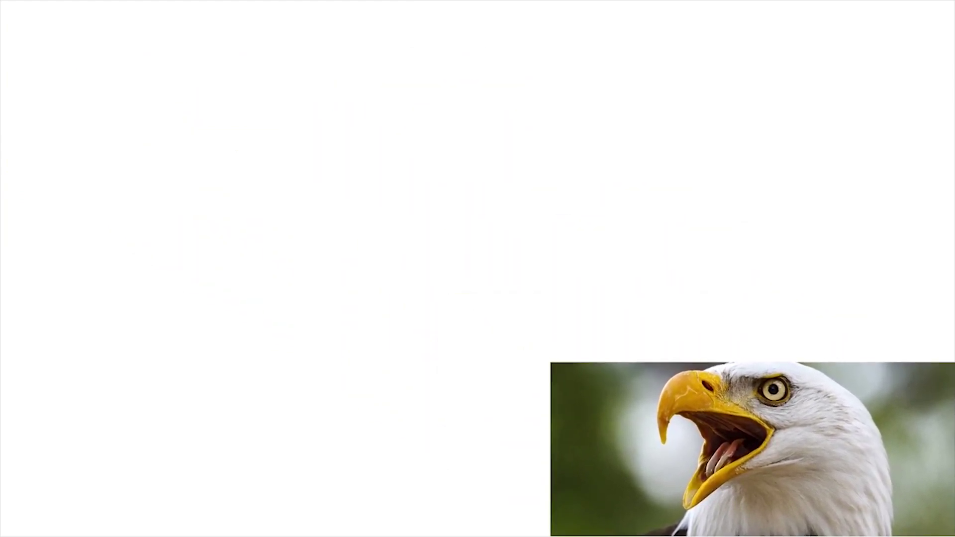
{"action": "key", "text": "Right"}
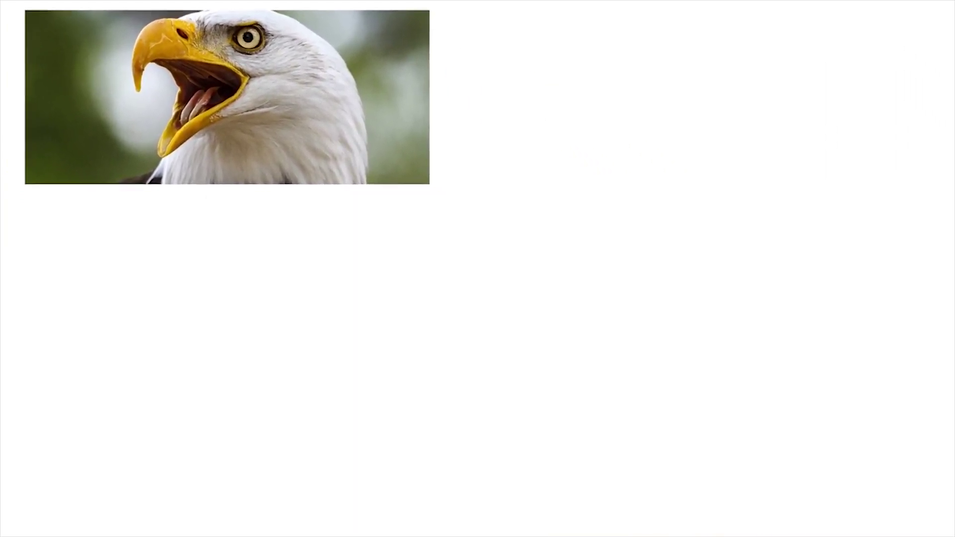
{"action": "key", "text": "Right"}
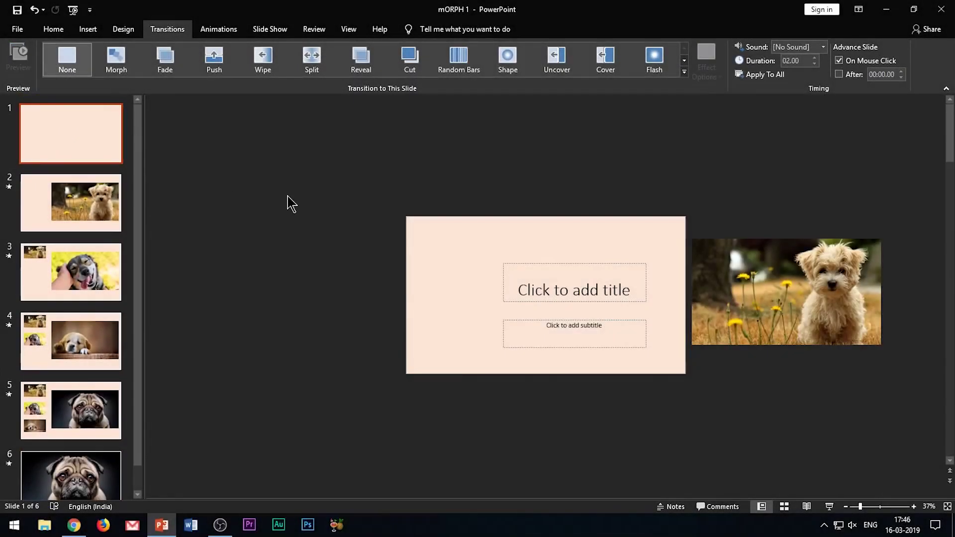
Play the mORPH 1 dog deck as a slide show from slide 1.
{"action": "key", "text": "F5"}
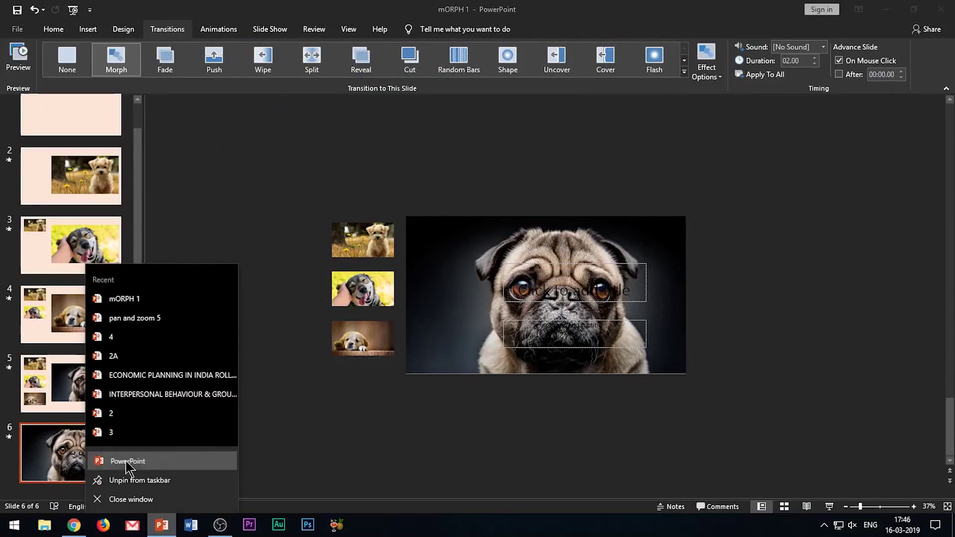
Start a new blank presentation and switch slide 1 to the Blank layout.
{"action": "left_click", "coordinate": [70, 458]}
{"action": "left_click", "coordinate": [385, 110]}
{"action": "left_click", "coordinate": [149, 47]}
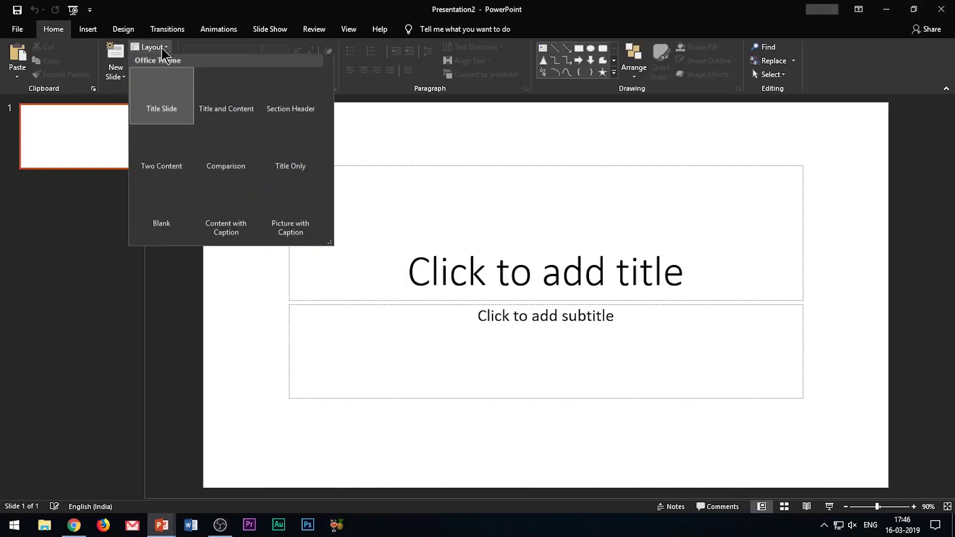
{"action": "left_click", "coordinate": [158, 217]}
Drag the dog photos from the desktop onto the slide.
{"action": "key", "text": "super+d"}
{"action": "left_click_drag", "start_coordinate": [186, 405], "coordinate": [206, 473]}
{"action": "left_click_drag", "start_coordinate": [867, 507], "coordinate": [859, 507]}
{"action": "key", "text": "Escape"}
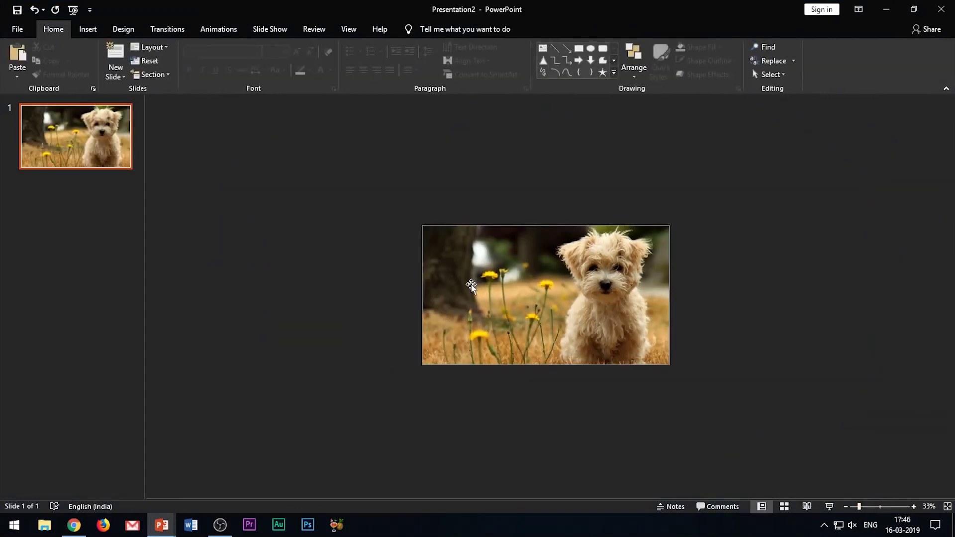
Reorder the stacked dog photos by sending the top ones to the back.
{"action": "right_click", "coordinate": [472, 285]}
{"action": "left_click", "coordinate": [512, 397]}
{"action": "right_click", "coordinate": [512, 266]}
{"action": "left_click", "coordinate": [547, 392]}
{"action": "right_click", "coordinate": [493, 256]}
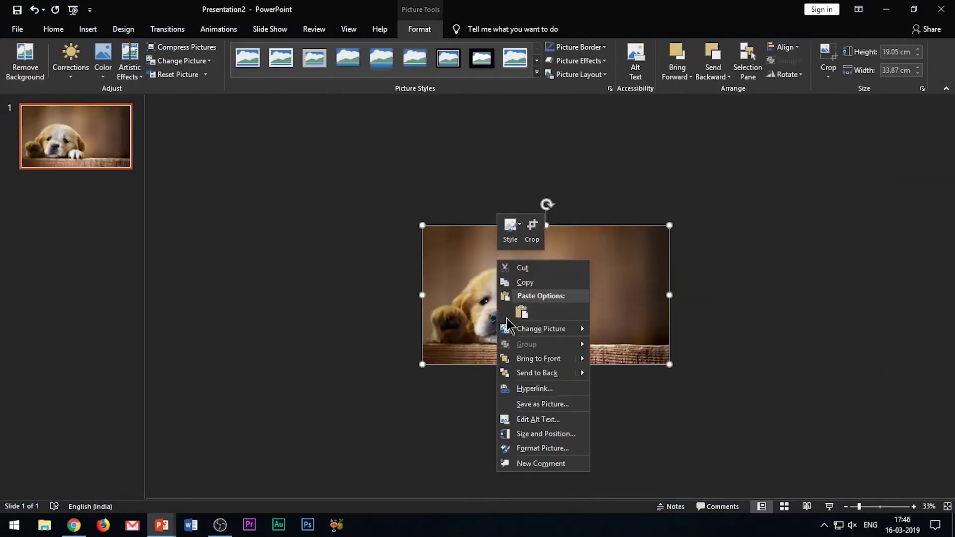
{"action": "left_click", "coordinate": [512, 378]}
Stretch the pug picture to fill the slide and send it behind the others.
{"action": "left_click", "coordinate": [539, 299]}
{"action": "left_click_drag", "start_coordinate": [605, 328], "coordinate": [668, 362]}
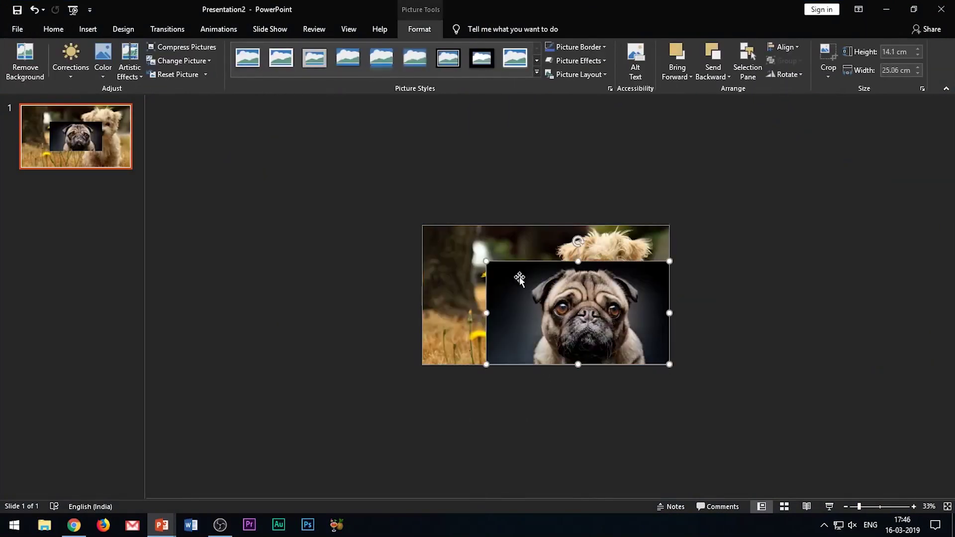
{"action": "left_click_drag", "start_coordinate": [486, 262], "coordinate": [423, 227]}
{"action": "right_click", "coordinate": [528, 293]}
{"action": "left_click", "coordinate": [552, 417]}
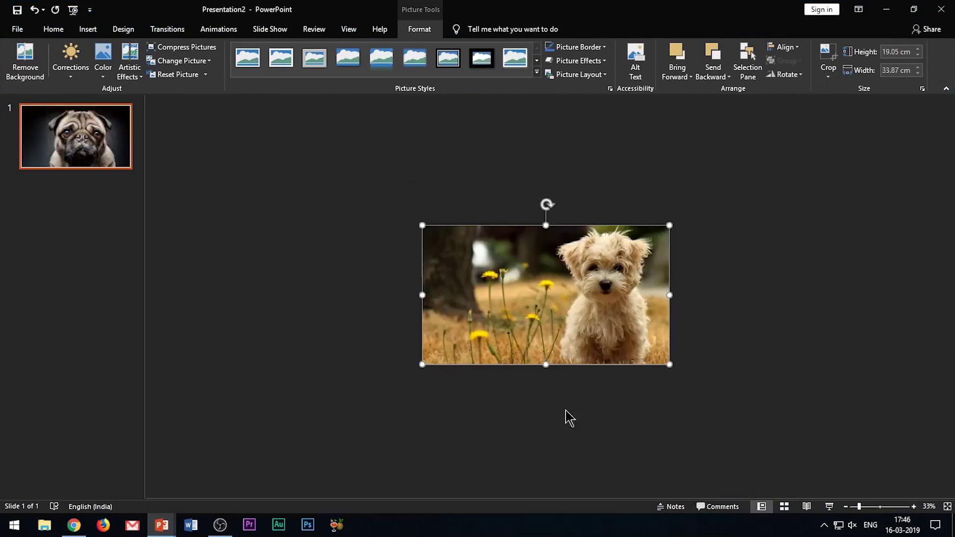
Shrink the terrier picture, place it toward the slide's right side, and preview the slide.
{"action": "double_click", "coordinate": [520, 302]}
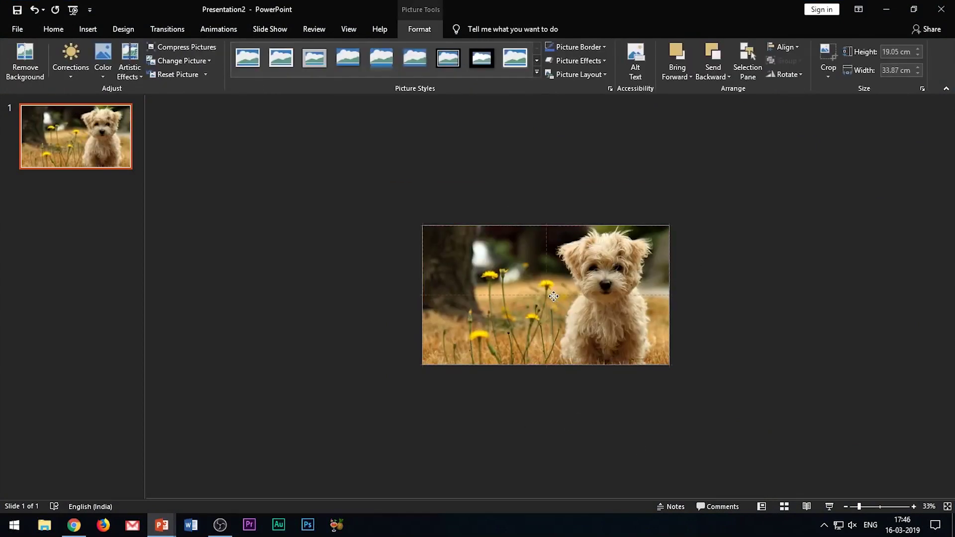
{"action": "left_click_drag", "start_coordinate": [515, 283], "coordinate": [766, 282]}
{"action": "key", "text": "ctrl+z"}
{"action": "left_click", "coordinate": [562, 448]}
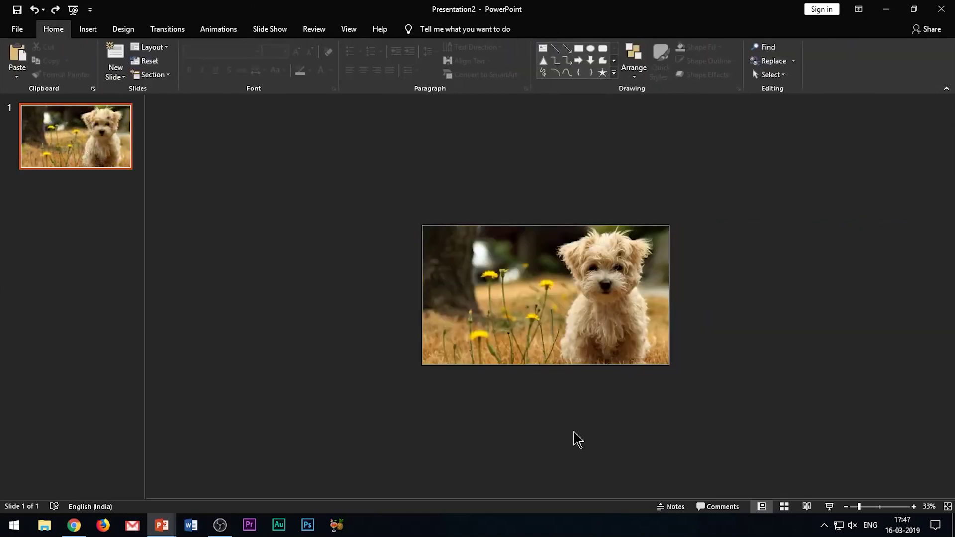
{"action": "key", "text": "Tab"}
{"action": "left_click_drag", "start_coordinate": [422, 366], "coordinate": [569, 310]}
{"action": "left_click_drag", "start_coordinate": [593, 273], "coordinate": [583, 299]}
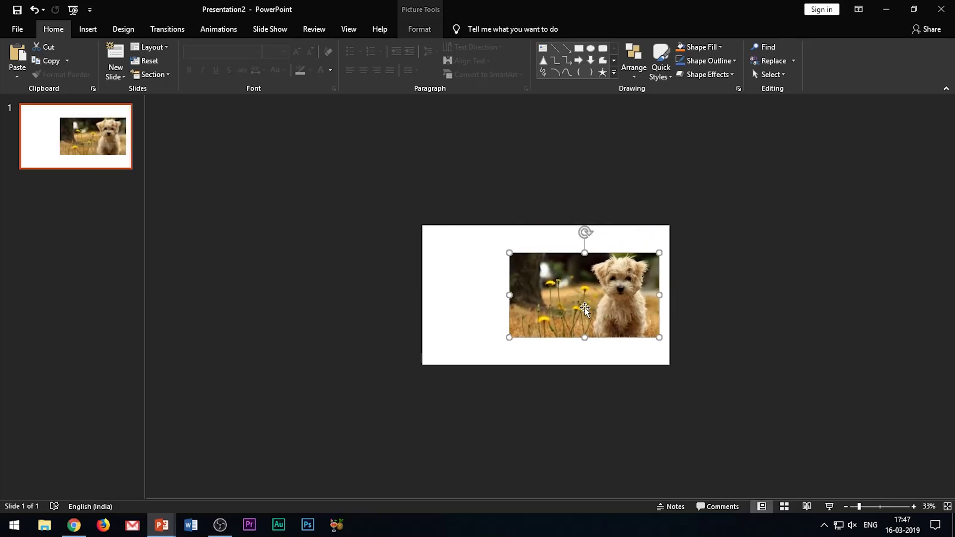
{"action": "key", "text": "F5"}
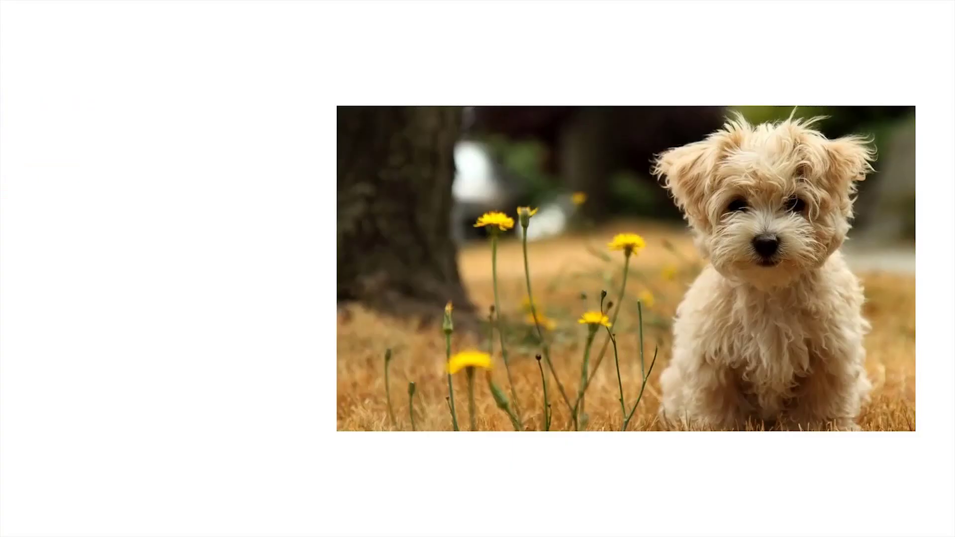
{"action": "key", "text": "Escape"}
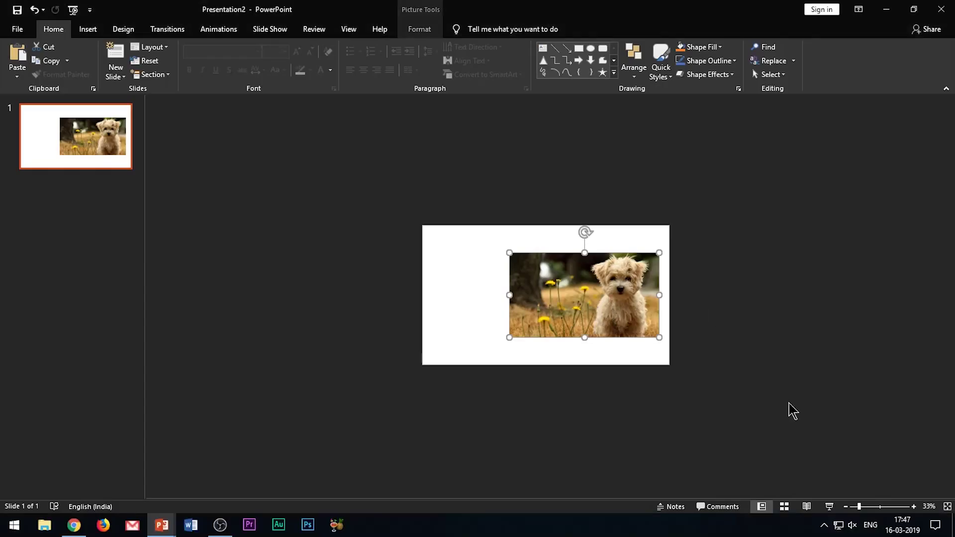
Park the terrier picture just beyond the slide's right edge.
{"action": "left_click", "coordinate": [870, 508]}
{"action": "scroll", "coordinate": [667, 356], "scroll_direction": "down", "scroll_amount": 3}
{"action": "left_click", "coordinate": [608, 345]}
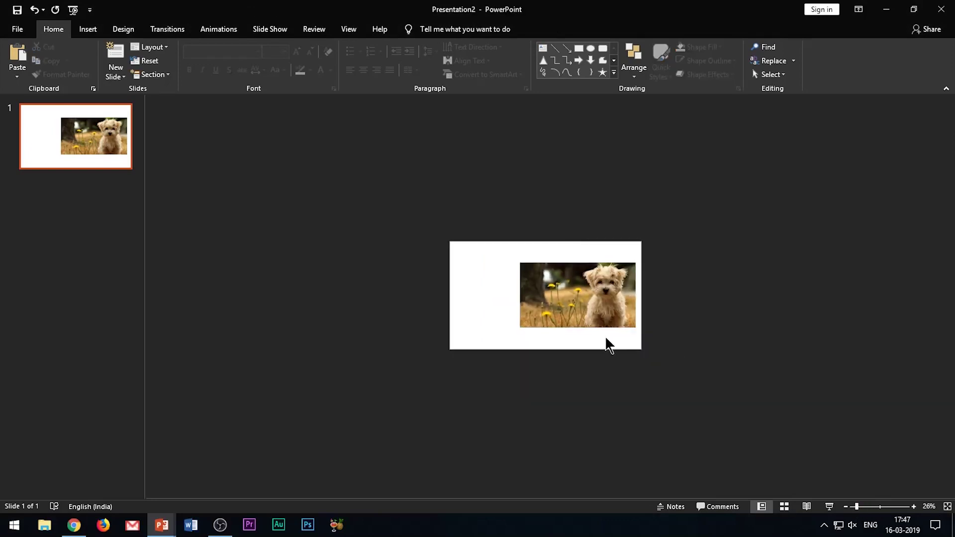
{"action": "left_click_drag", "start_coordinate": [567, 299], "coordinate": [698, 299]}
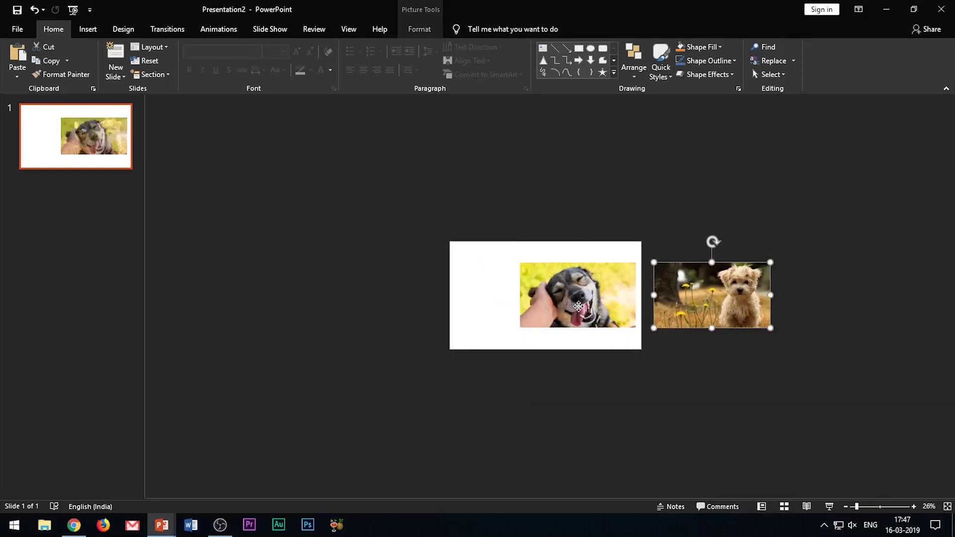
{"action": "left_click", "coordinate": [594, 314], "text": "shift"}
{"action": "left_click_drag", "start_coordinate": [593, 314], "coordinate": [441, 307]}
{"action": "left_click", "coordinate": [577, 308], "text": "shift"}
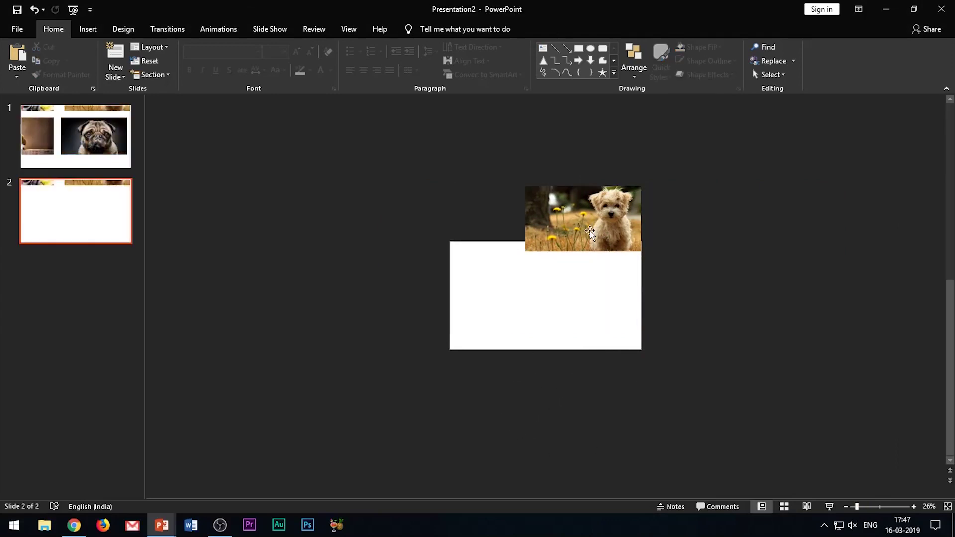
{"action": "left_click_drag", "start_coordinate": [590, 219], "coordinate": [714, 296]}
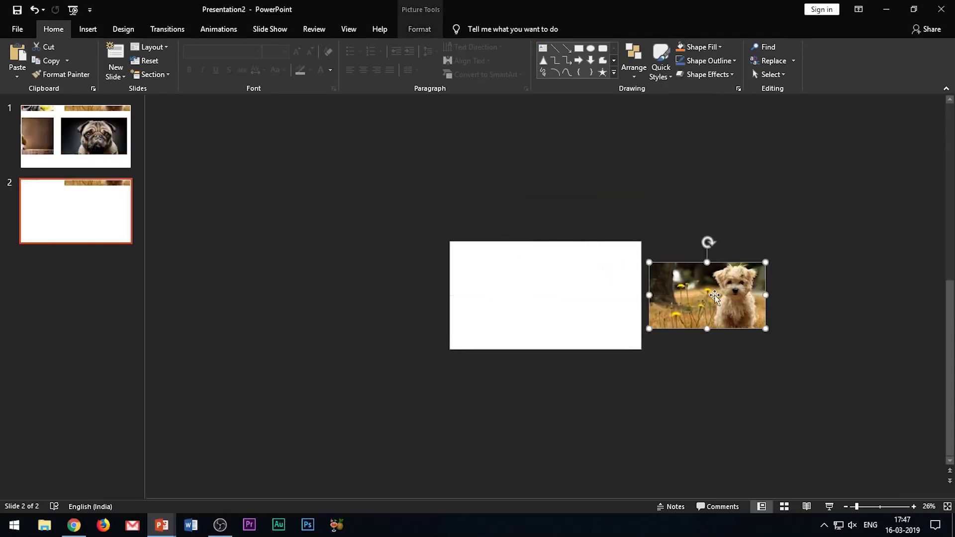
Duplicate slide 2 as slide 3 and pick slide 1's top-left smiling dog photo.
{"action": "left_click", "coordinate": [64, 215]}
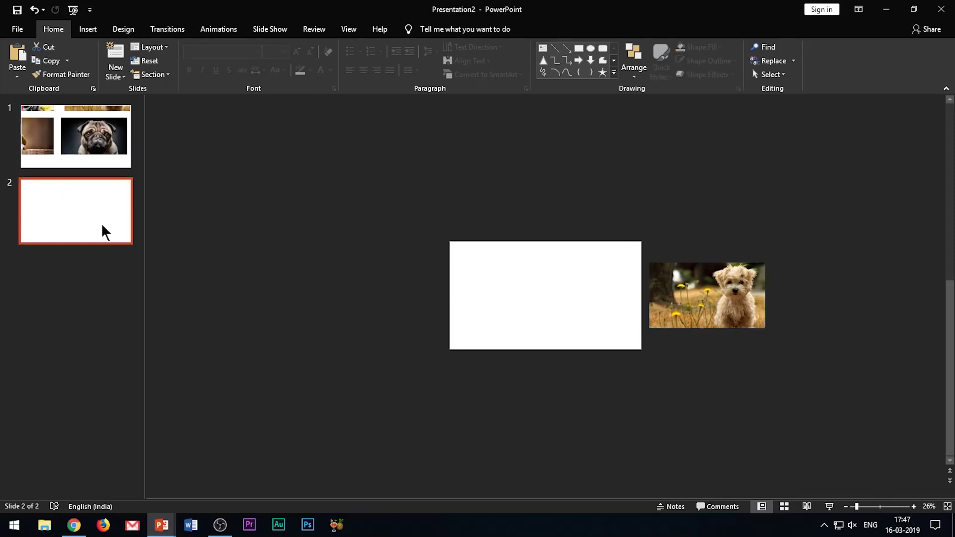
{"action": "key", "text": "ctrl+d"}
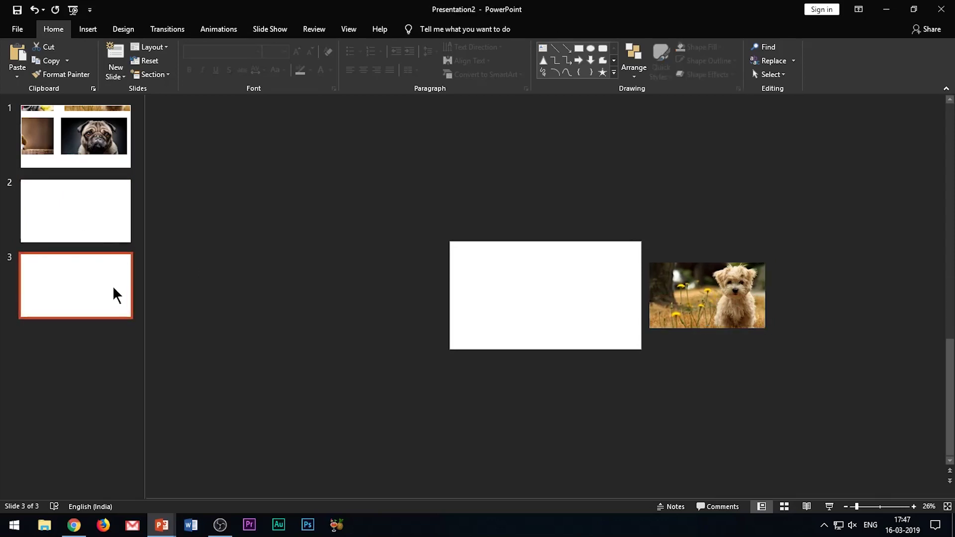
{"action": "left_click", "coordinate": [95, 144]}
{"action": "left_click", "coordinate": [447, 227]}
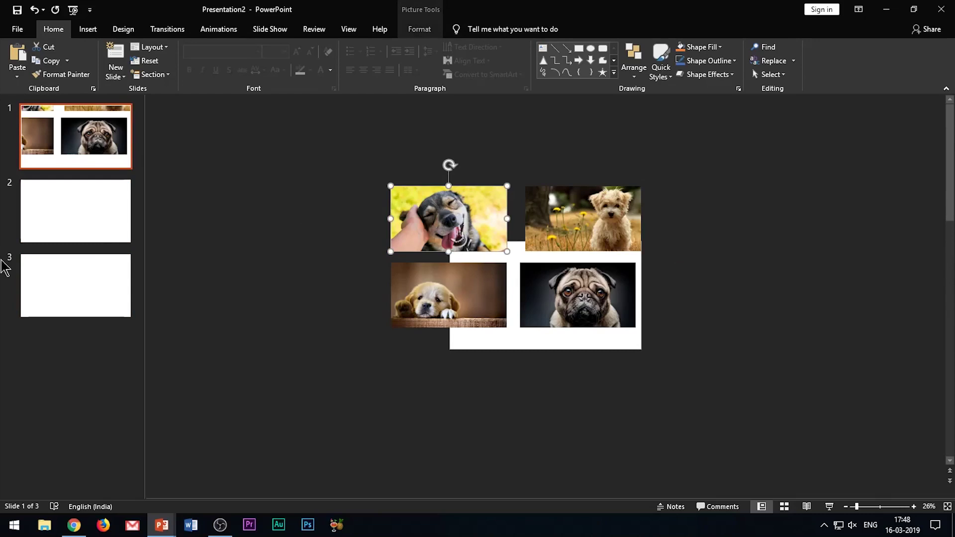
{"action": "left_click", "coordinate": [78, 305]}
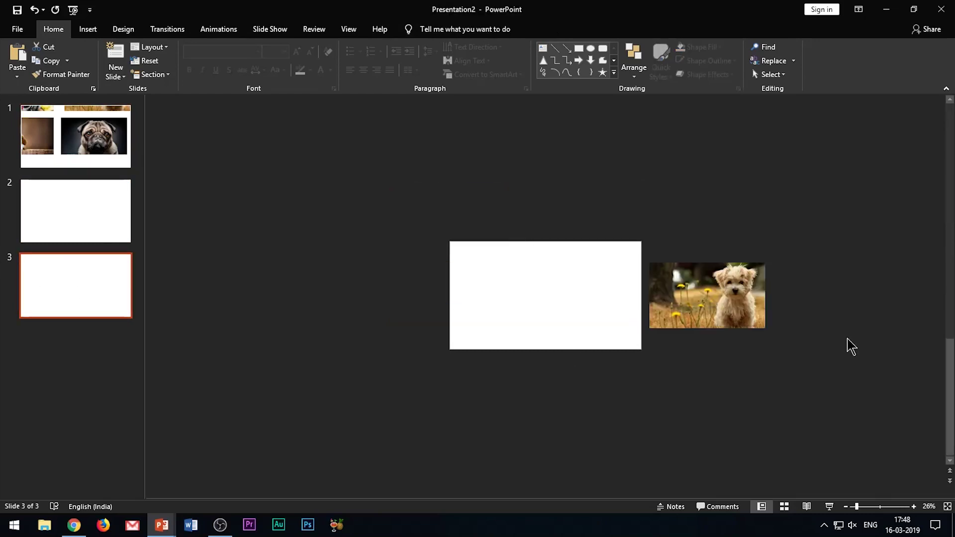
Move the fluffy puppy onto slide 3's right half and paste slide 1's smiling dog just off the right edge.
{"action": "left_click_drag", "start_coordinate": [713, 300], "coordinate": [584, 300]}
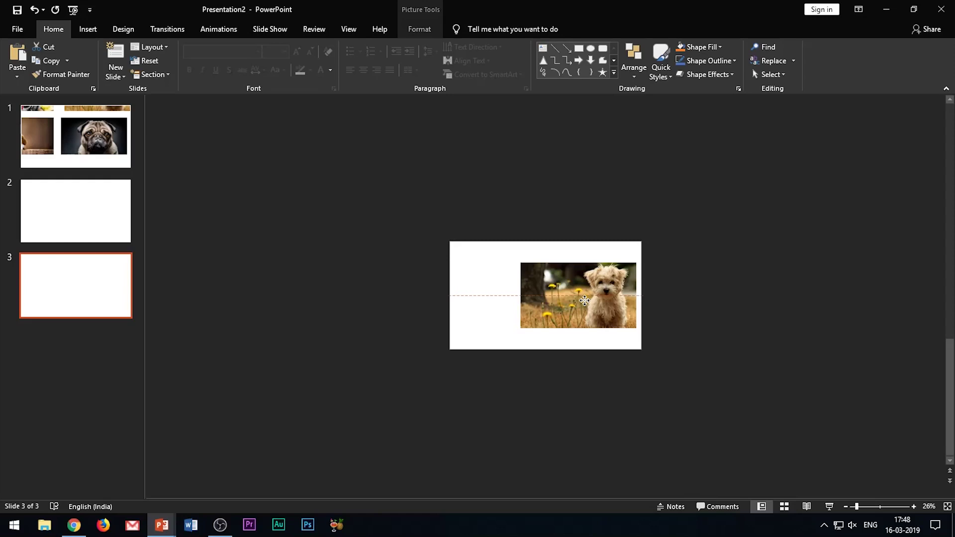
{"action": "left_click_drag", "start_coordinate": [585, 300], "coordinate": [584, 300]}
{"action": "left_click", "coordinate": [74, 137]}
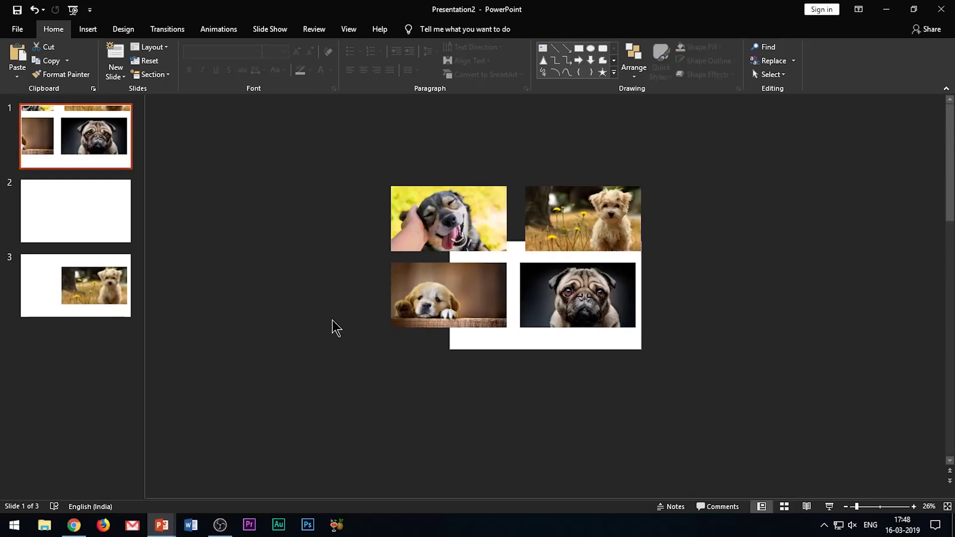
{"action": "left_click", "coordinate": [448, 216]}
{"action": "left_click", "coordinate": [75, 302]}
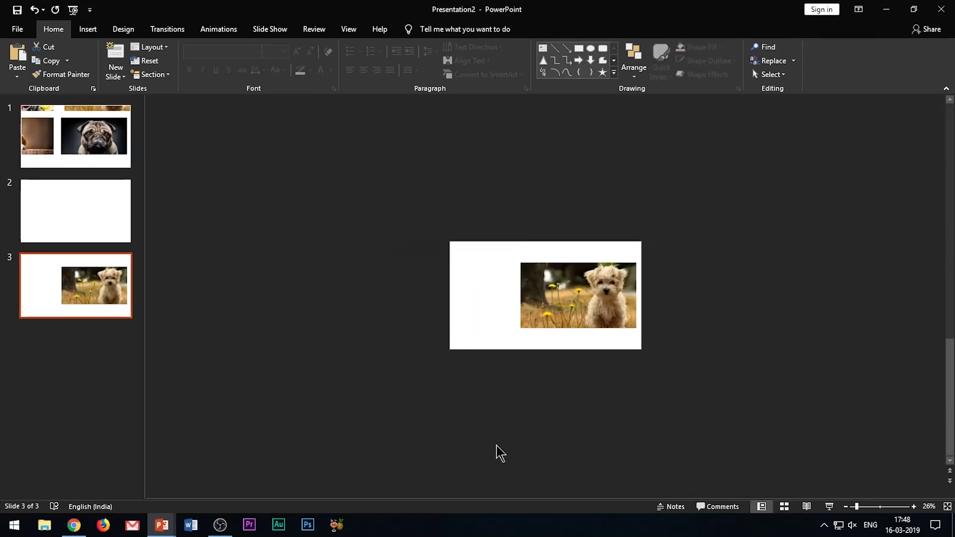
{"action": "key", "text": "ctrl+v"}
{"action": "left_click_drag", "start_coordinate": [447, 200], "coordinate": [706, 298]}
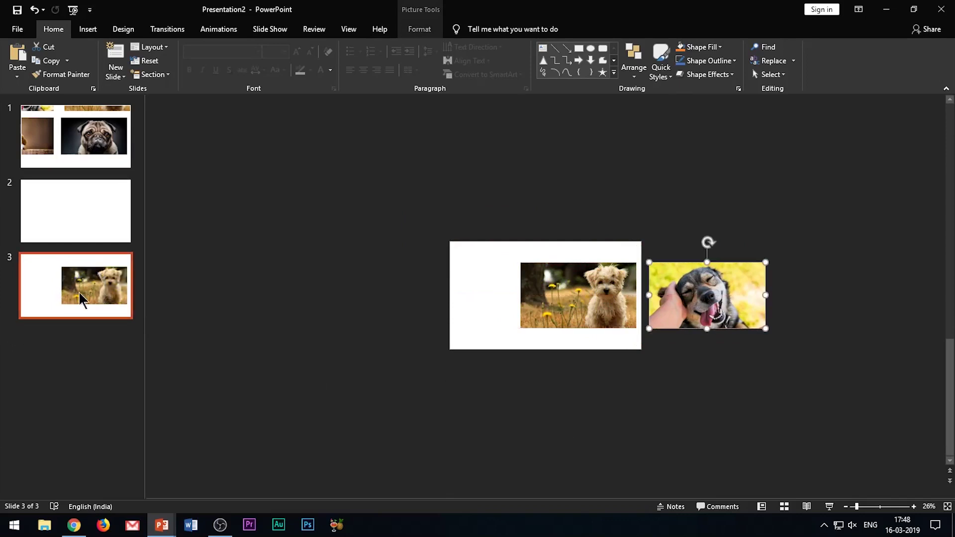
{"action": "left_click", "coordinate": [87, 304]}
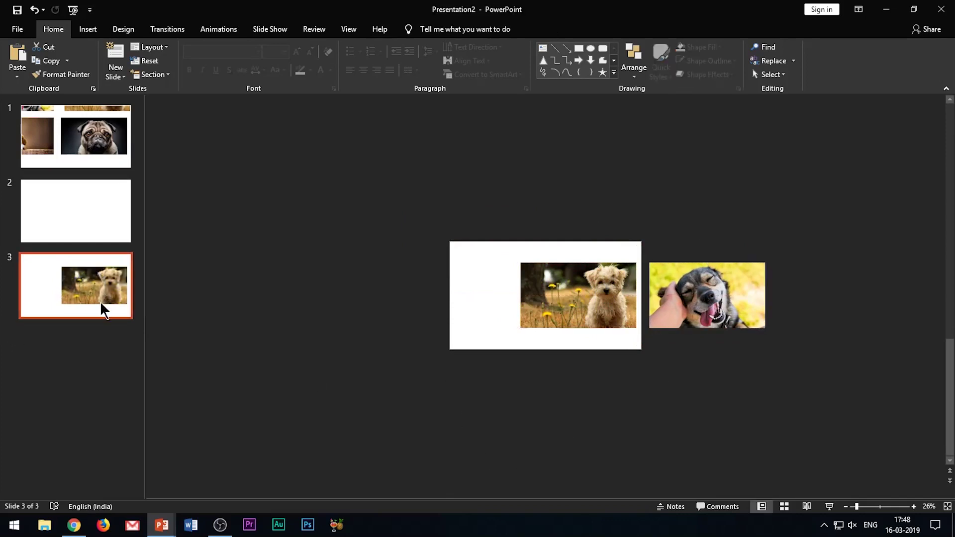
Duplicate slide 3 as slide 4 and zoom out to fit the slide.
{"action": "key", "text": "ctrl+d"}
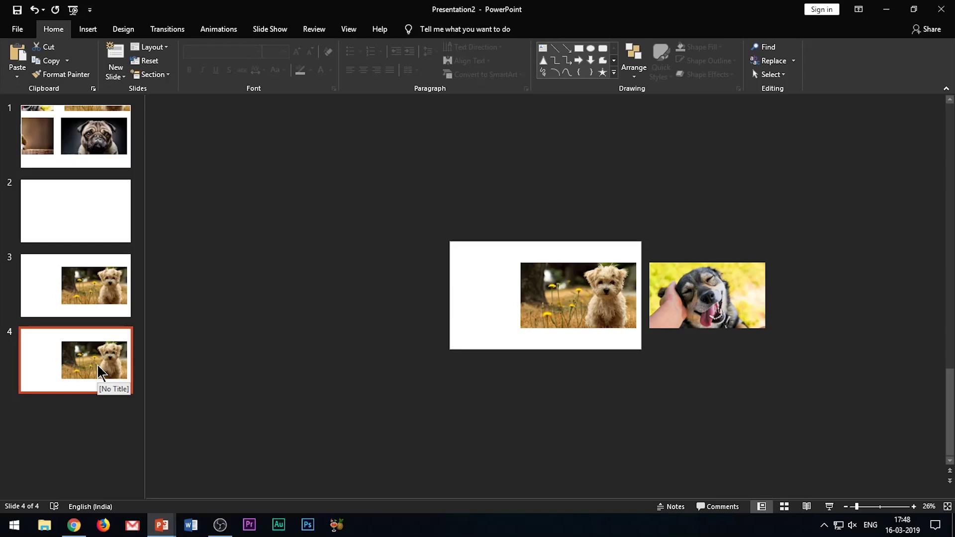
{"action": "left_click", "coordinate": [553, 321]}
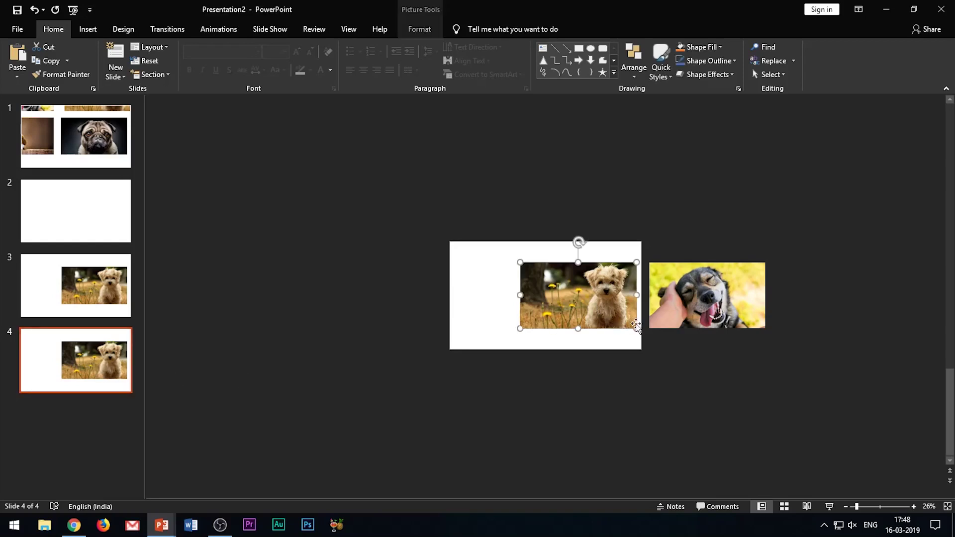
{"action": "left_click_drag", "start_coordinate": [860, 507], "coordinate": [869, 507]}
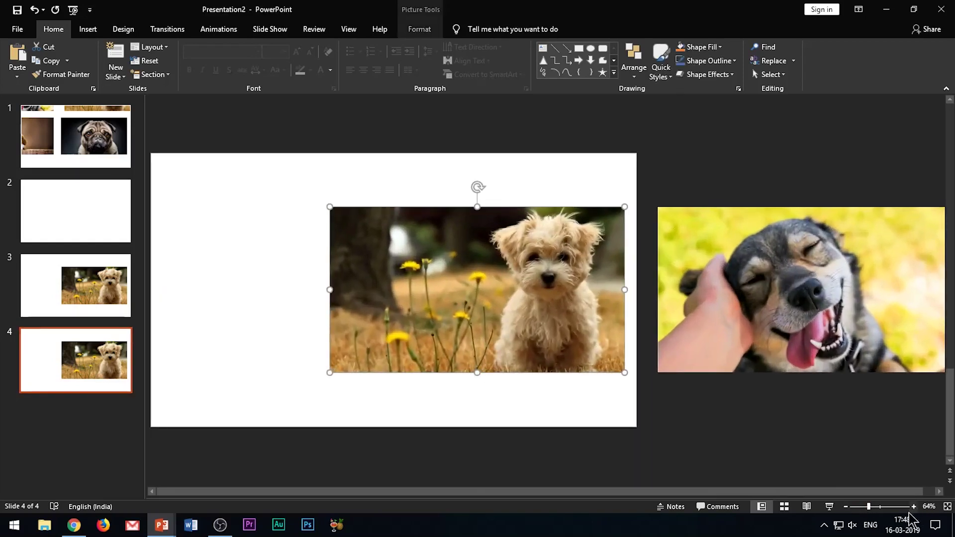
{"action": "left_click", "coordinate": [862, 507]}
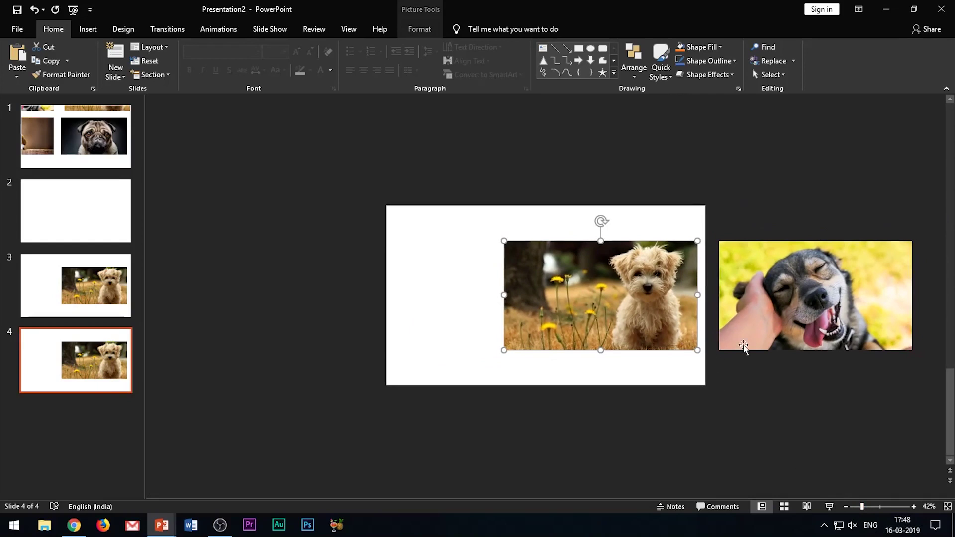
Move the smiling dog photo onto the slide's right half behind the puppy.
{"action": "left_click", "coordinate": [808, 307]}
{"action": "left_click_drag", "start_coordinate": [707, 306], "coordinate": [606, 305]}
{"action": "right_click", "coordinate": [590, 286]}
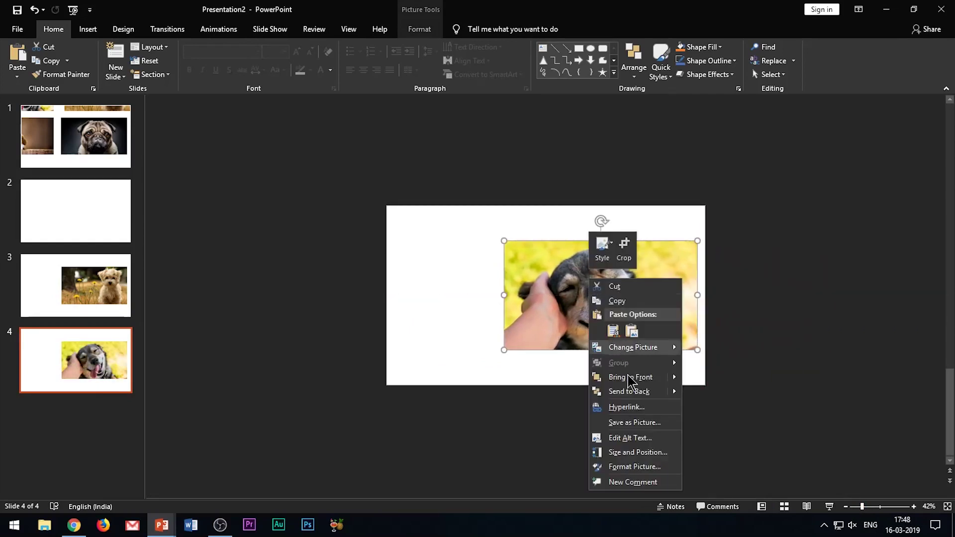
{"action": "left_click", "coordinate": [630, 391]}
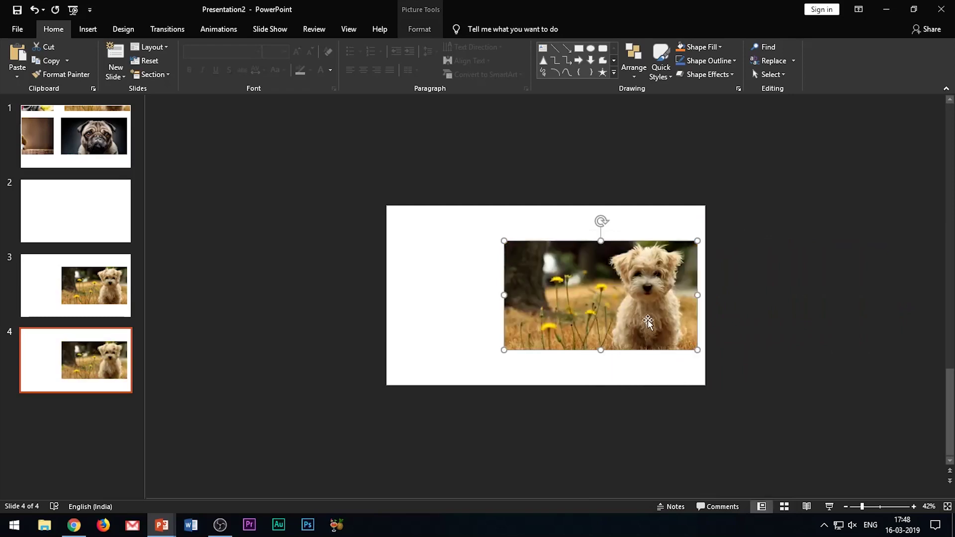
Shrink the fluffy puppy into the slide's top-left corner.
{"action": "left_click_drag", "start_coordinate": [646, 314], "coordinate": [536, 314]}
{"action": "left_click_drag", "start_coordinate": [588, 348], "coordinate": [433, 252]}
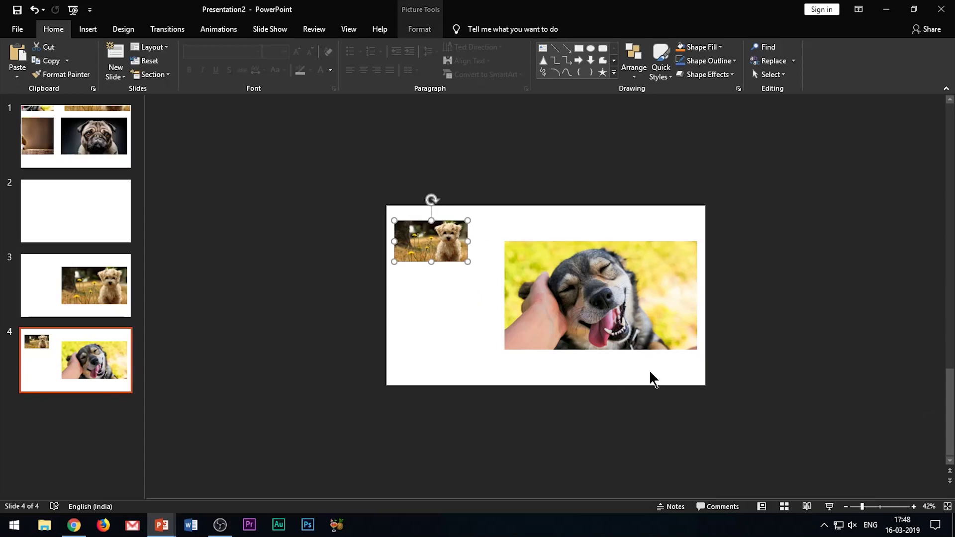
{"action": "left_click", "coordinate": [73, 376]}
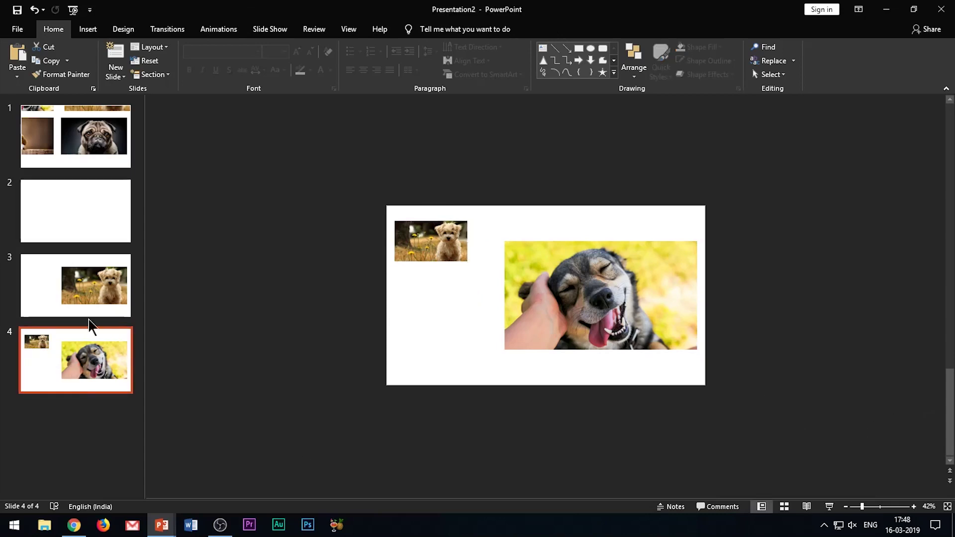
Paste slide 1's brown puppy photo just off slide 4's right edge, then duplicate slide 4 as slide 5.
{"action": "left_click", "coordinate": [75, 149]}
{"action": "left_click", "coordinate": [396, 311]}
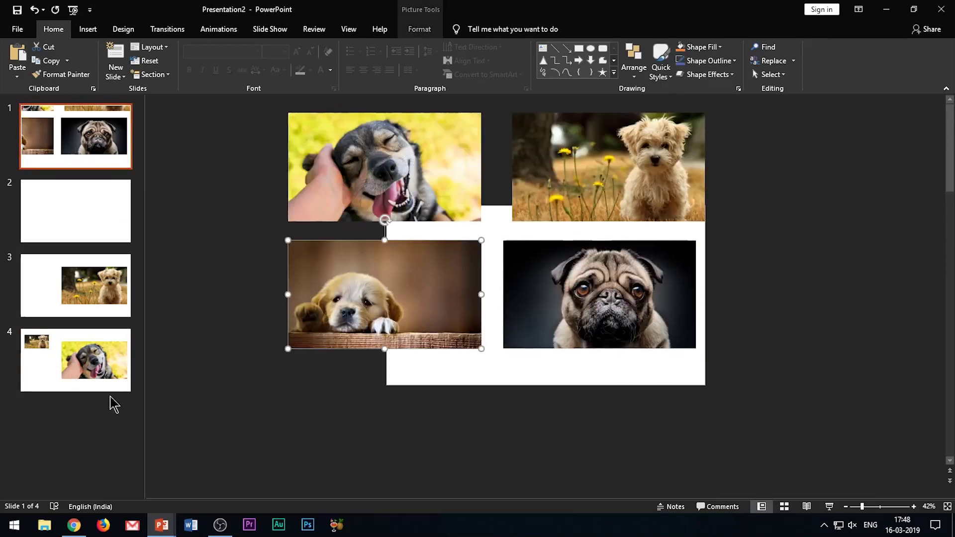
{"action": "left_click", "coordinate": [65, 388]}
{"action": "key", "text": "ctrl+v"}
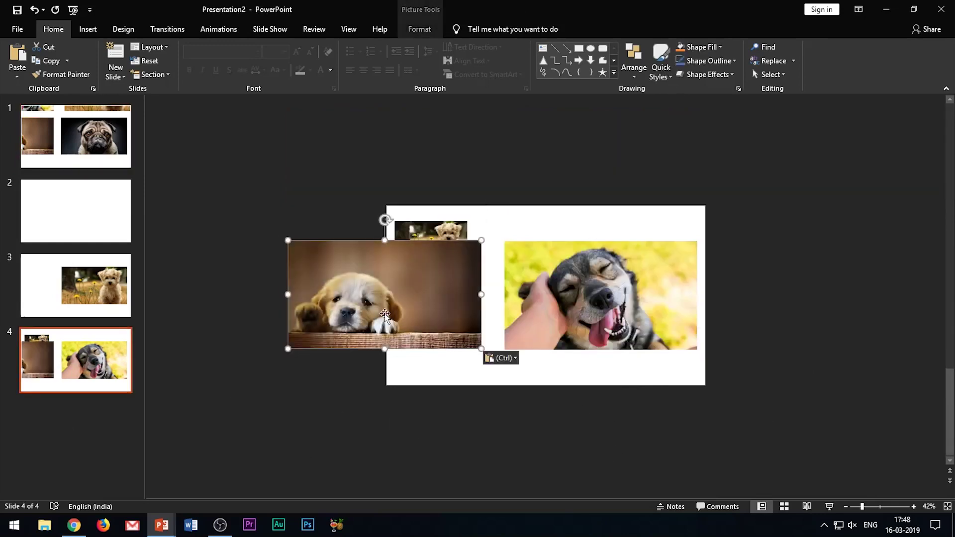
{"action": "left_click_drag", "start_coordinate": [384, 313], "coordinate": [815, 308]}
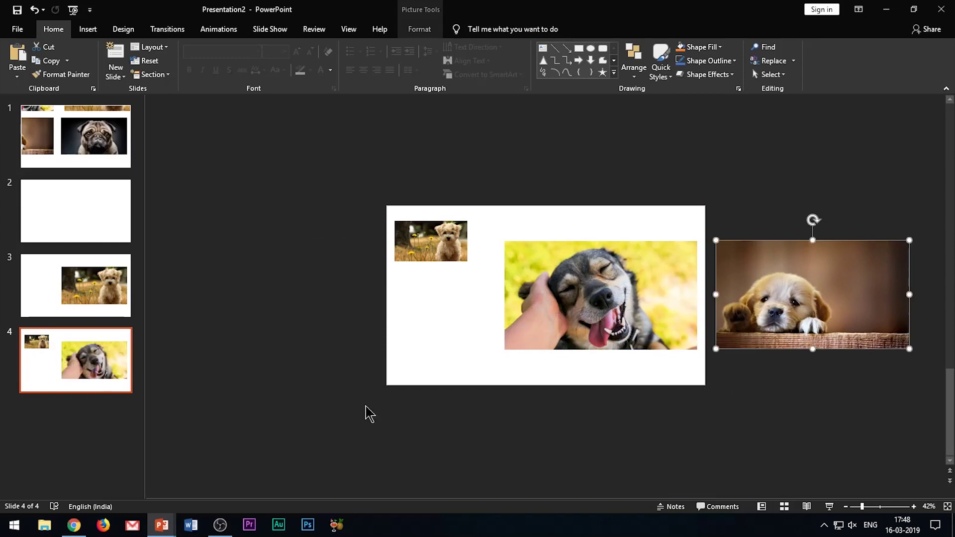
{"action": "left_click", "coordinate": [276, 430]}
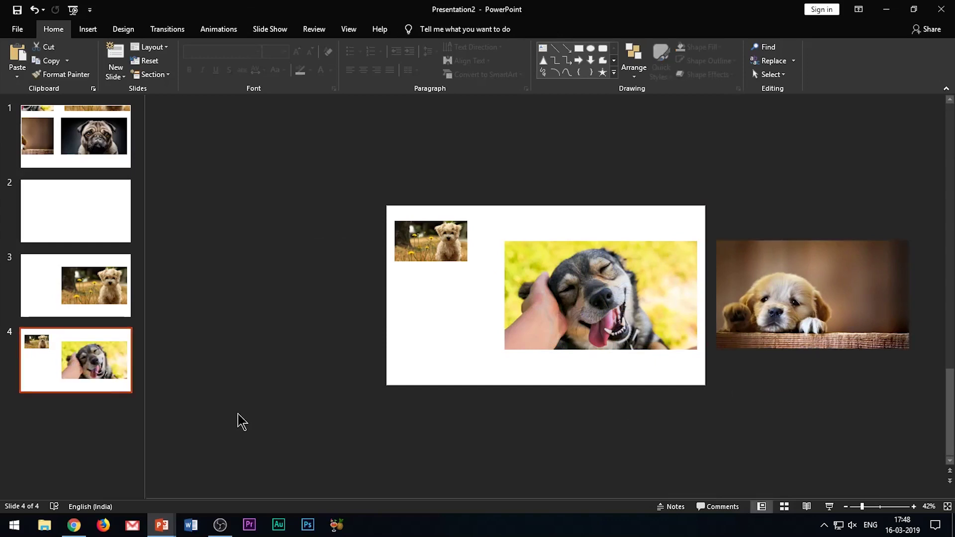
{"action": "key", "text": "ctrl+d"}
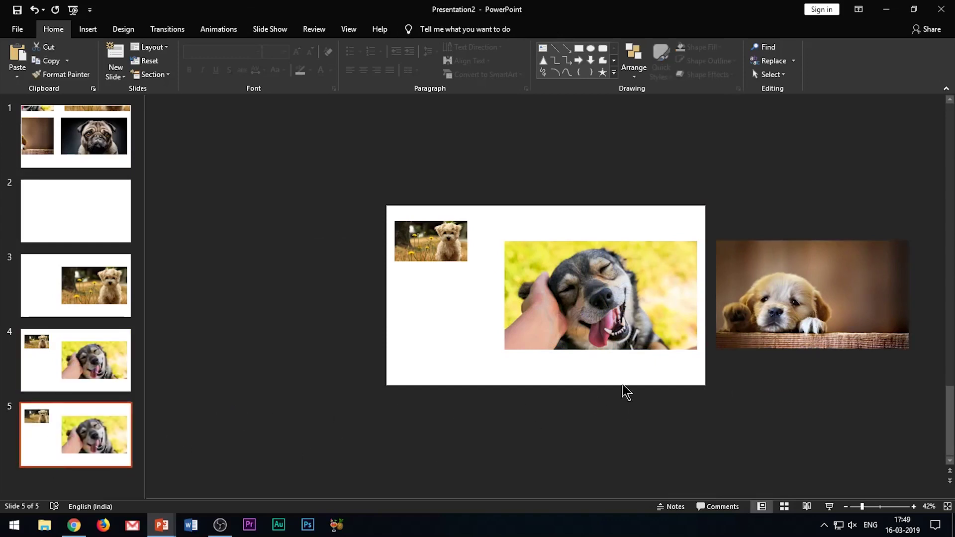
Move the brown puppy over the dog photo on slide 5 and send it to the back.
{"action": "left_click", "coordinate": [633, 313]}
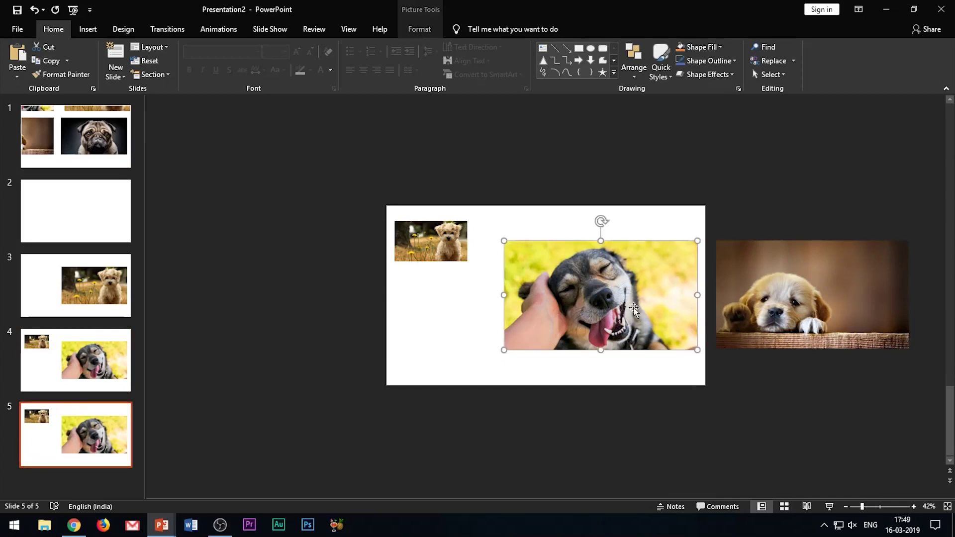
{"action": "left_click", "coordinate": [823, 300]}
{"action": "left_click_drag", "start_coordinate": [823, 299], "coordinate": [610, 301]}
{"action": "right_click", "coordinate": [611, 301]}
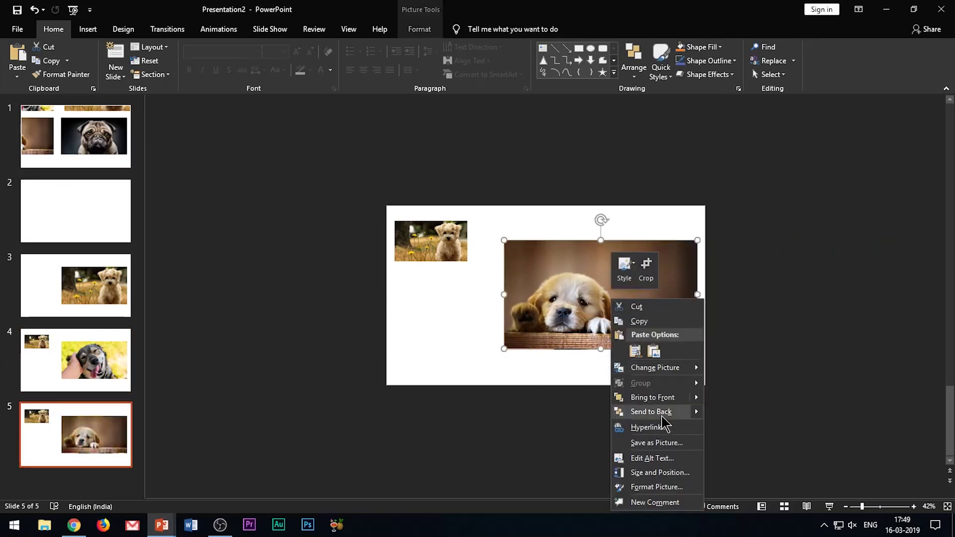
{"action": "left_click", "coordinate": [729, 411]}
{"action": "left_click", "coordinate": [732, 409]}
Shrink the dog photo under the small puppy, then select the pug on slide 1.
{"action": "left_click", "coordinate": [632, 295]}
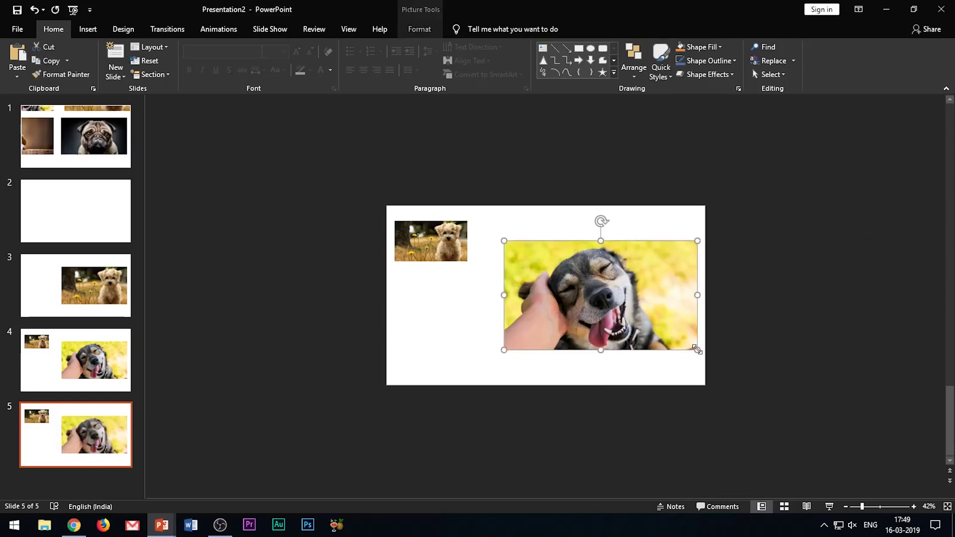
{"action": "left_click_drag", "start_coordinate": [697, 350], "coordinate": [443, 256]}
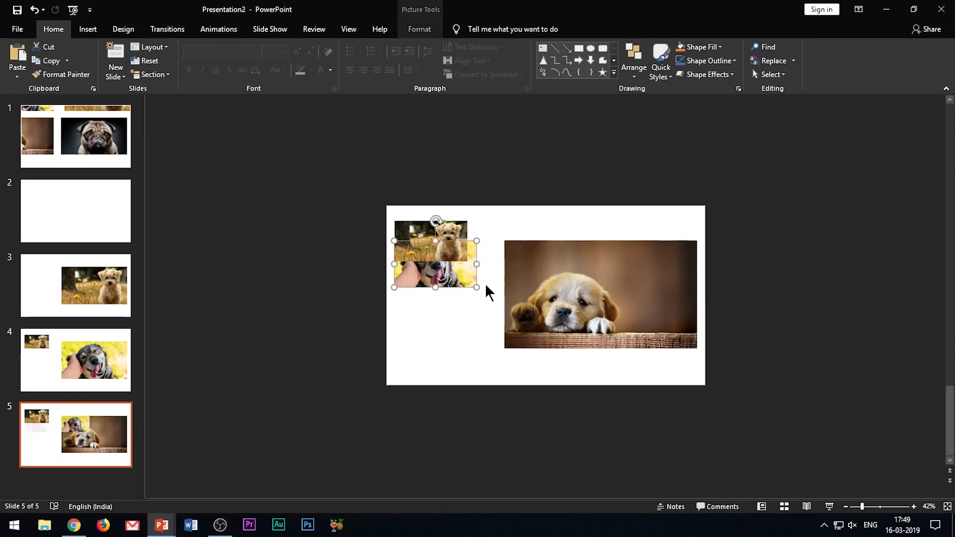
{"action": "left_click_drag", "start_coordinate": [476, 287], "coordinate": [442, 307]}
{"action": "key", "text": "Escape"}
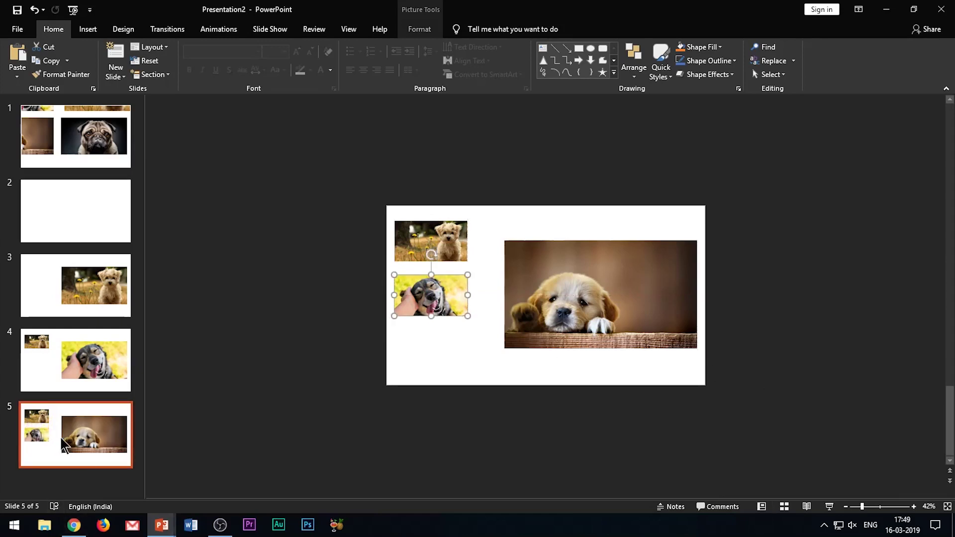
{"action": "left_click", "coordinate": [76, 149]}
{"action": "left_click", "coordinate": [683, 335]}
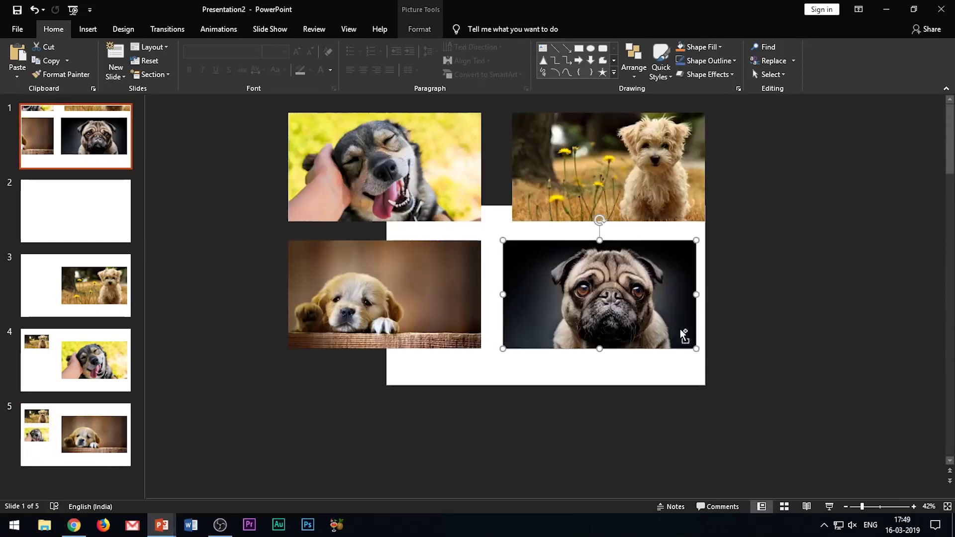
Paste the copied pug just off slide 5's right edge and duplicate slide 5 as slide 6.
{"action": "key", "text": "ctrl+c"}
{"action": "left_click", "coordinate": [116, 427]}
{"action": "key", "text": "ctrl+v"}
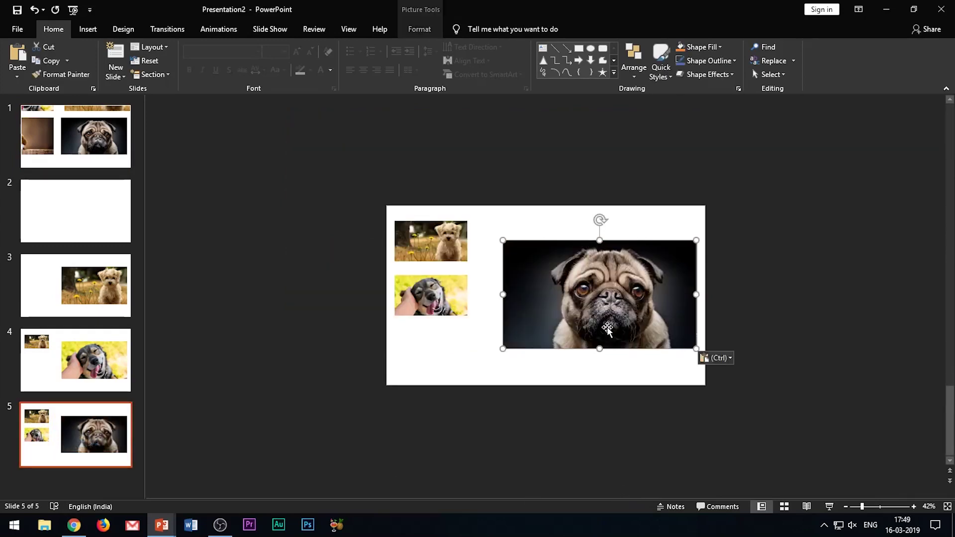
{"action": "left_click_drag", "start_coordinate": [607, 328], "coordinate": [813, 331]}
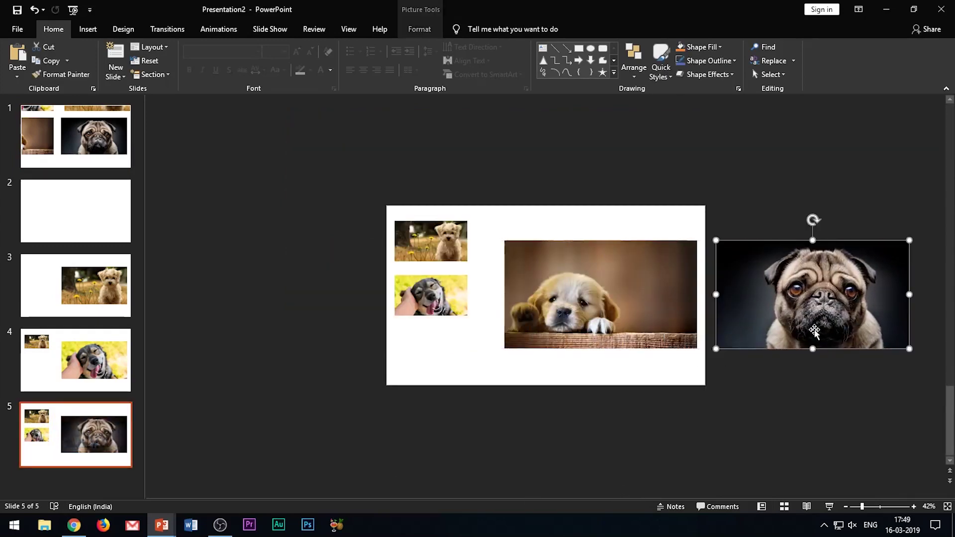
{"action": "left_click", "coordinate": [454, 445]}
{"action": "key", "text": "ctrl+d"}
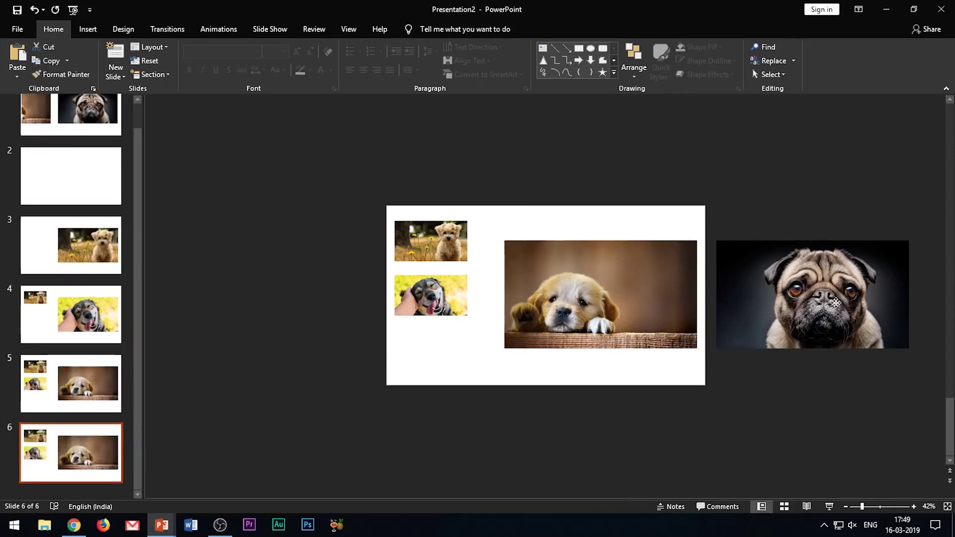
Move the pug onto the brown puppy's spot and send it behind the puppy.
{"action": "left_click_drag", "start_coordinate": [836, 303], "coordinate": [623, 300]}
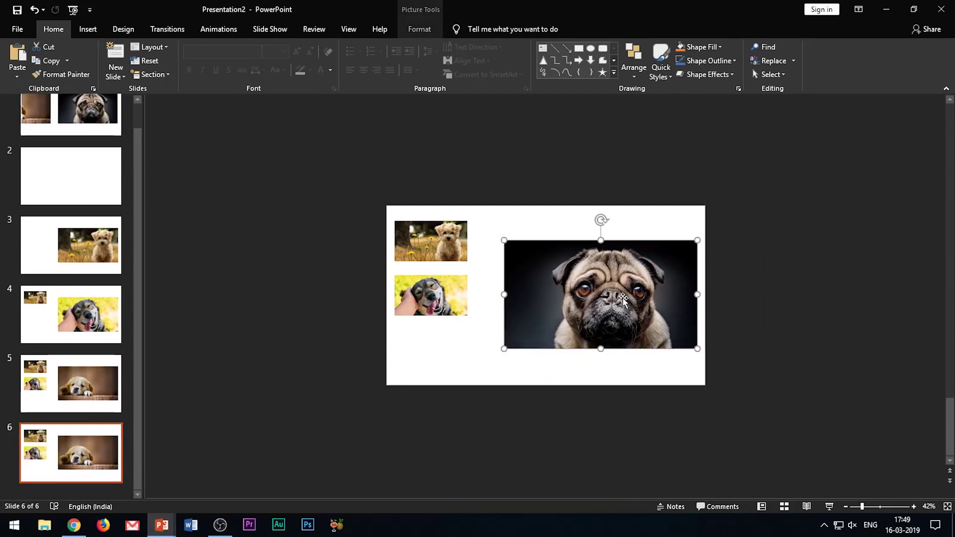
{"action": "right_click", "coordinate": [623, 300]}
{"action": "left_click", "coordinate": [621, 387]}
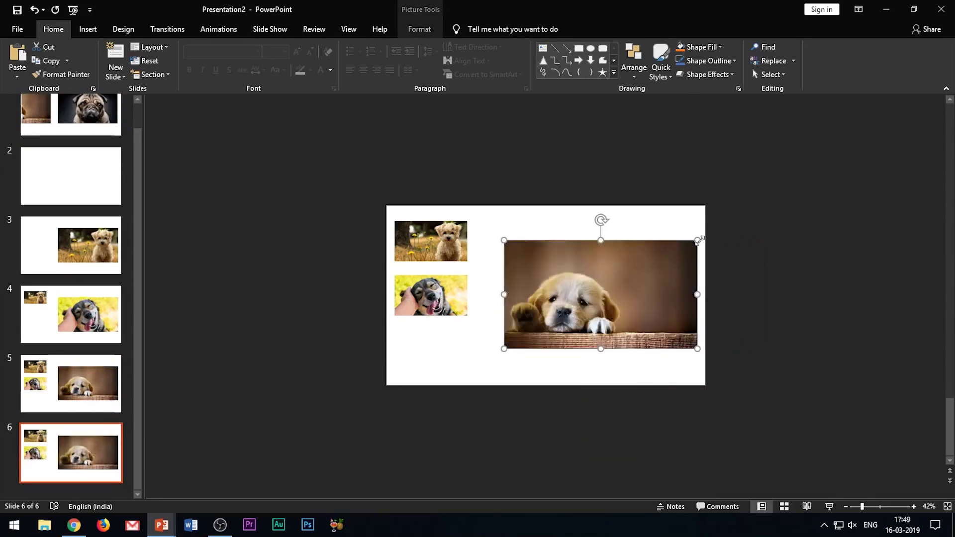
Shrink the brown puppy into the left column and duplicate slide 6 as slide 7.
{"action": "left_click_drag", "start_coordinate": [699, 241], "coordinate": [450, 353]}
{"action": "left_click", "coordinate": [761, 397]}
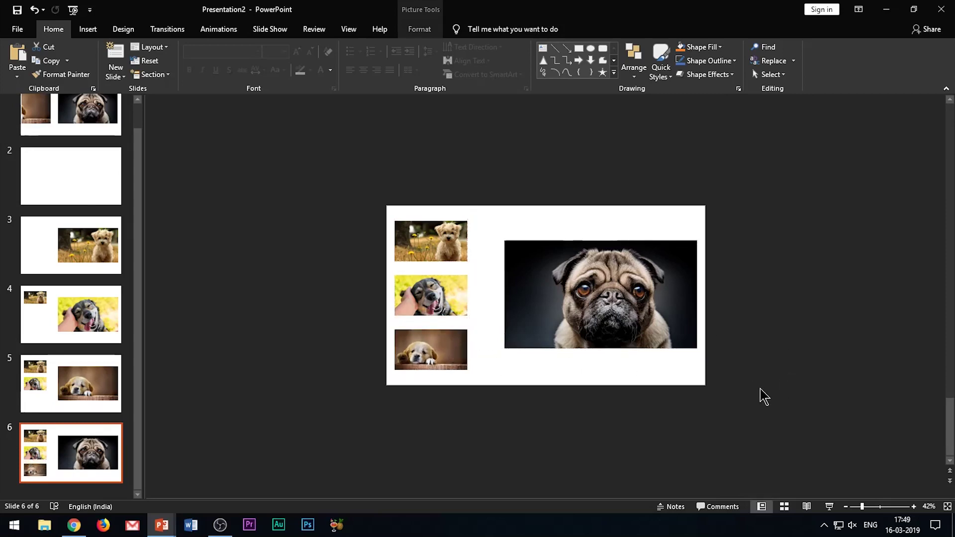
{"action": "left_click", "coordinate": [77, 461]}
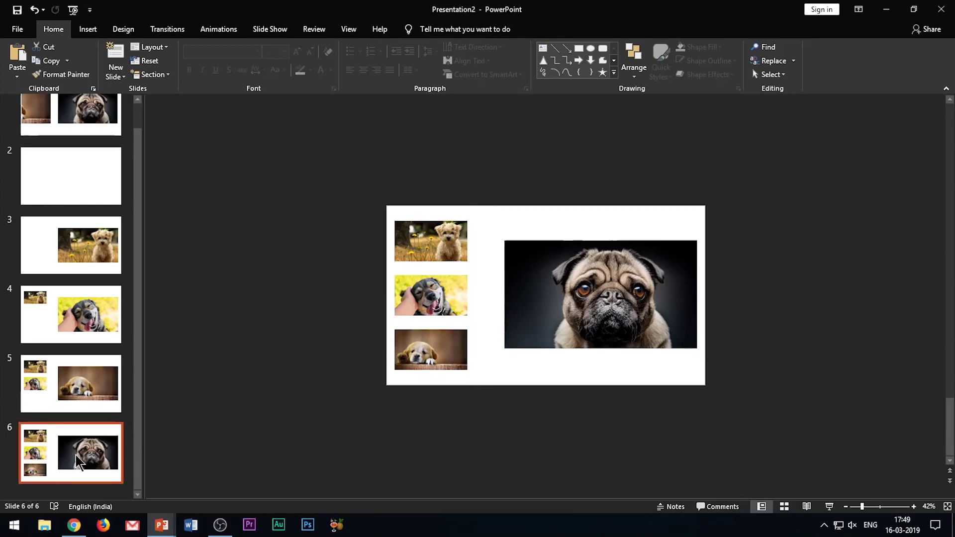
{"action": "key", "text": "ctrl+d"}
Move the three small photos together off the slide's left edge.
{"action": "left_click", "coordinate": [436, 346]}
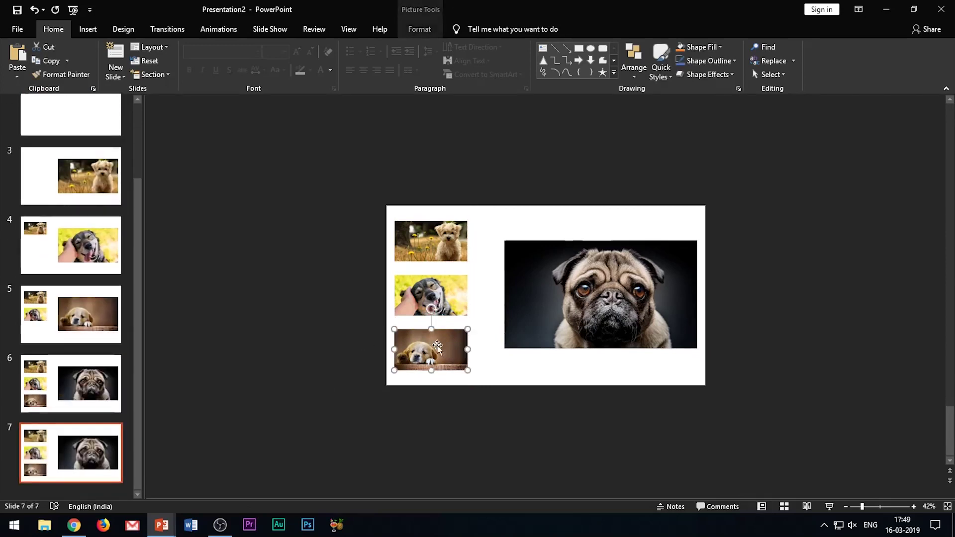
{"action": "left_click", "coordinate": [441, 314], "text": "shift"}
{"action": "left_click", "coordinate": [441, 248], "text": "shift"}
{"action": "left_click_drag", "start_coordinate": [441, 350], "coordinate": [345, 350]}
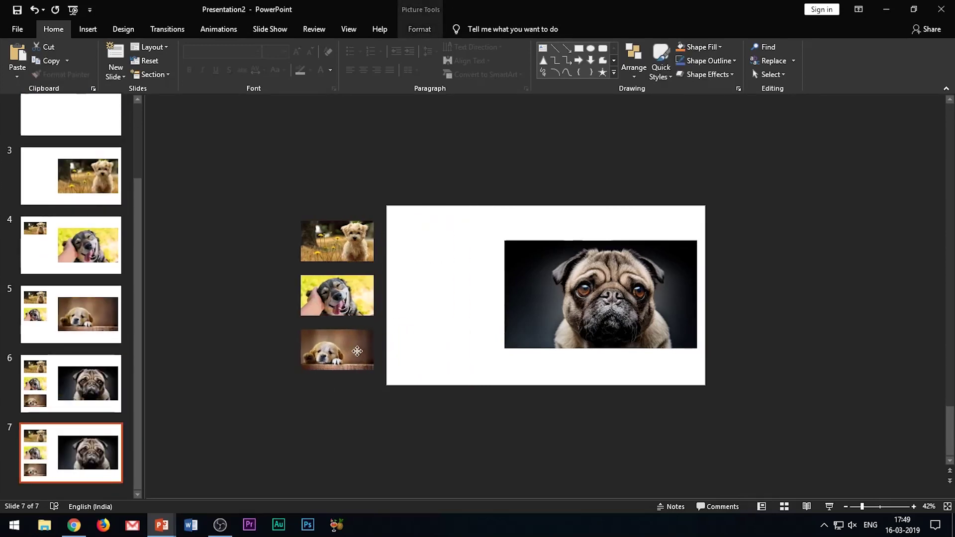
Enlarge the pug photo so it covers the whole slide.
{"action": "left_click", "coordinate": [572, 279]}
{"action": "left_click_drag", "start_coordinate": [504, 241], "coordinate": [386, 175]}
{"action": "left_click_drag", "start_coordinate": [545, 265], "coordinate": [544, 298]}
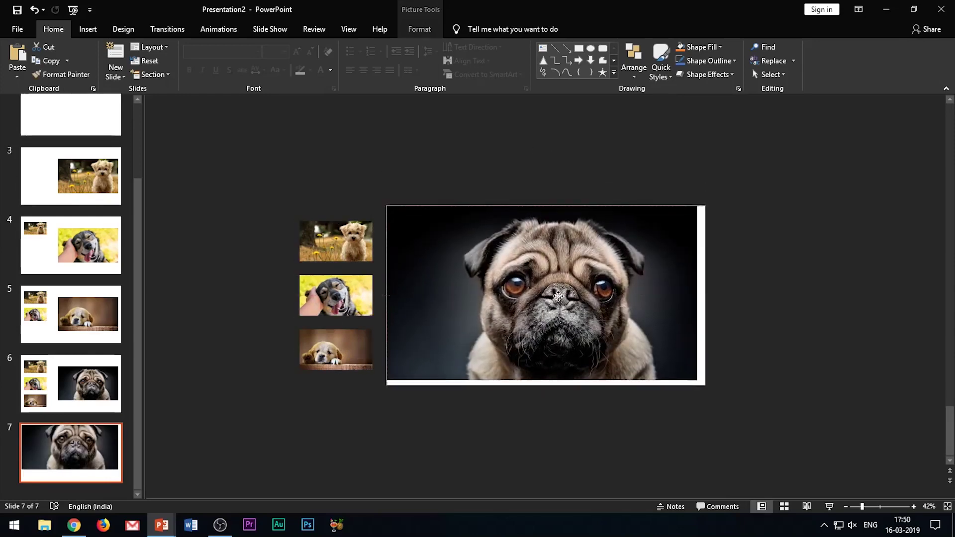
{"action": "left_click_drag", "start_coordinate": [700, 383], "coordinate": [705, 381]}
{"action": "left_click_drag", "start_coordinate": [390, 207], "coordinate": [387, 206]}
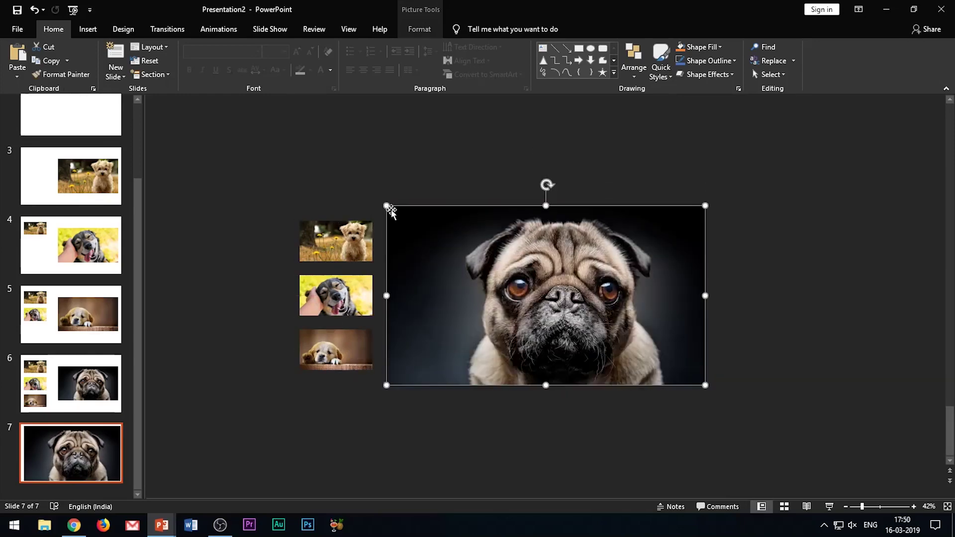
Delete the old first slide with the photo grid.
{"action": "scroll", "coordinate": [69, 199], "scroll_direction": "up", "scroll_amount": 3}
{"action": "left_click", "coordinate": [60, 131]}
{"action": "key", "text": "Delete"}
Apply the Morph transition to slides 2–6 and start the slideshow from slide 1.
{"action": "key", "text": "Down"}
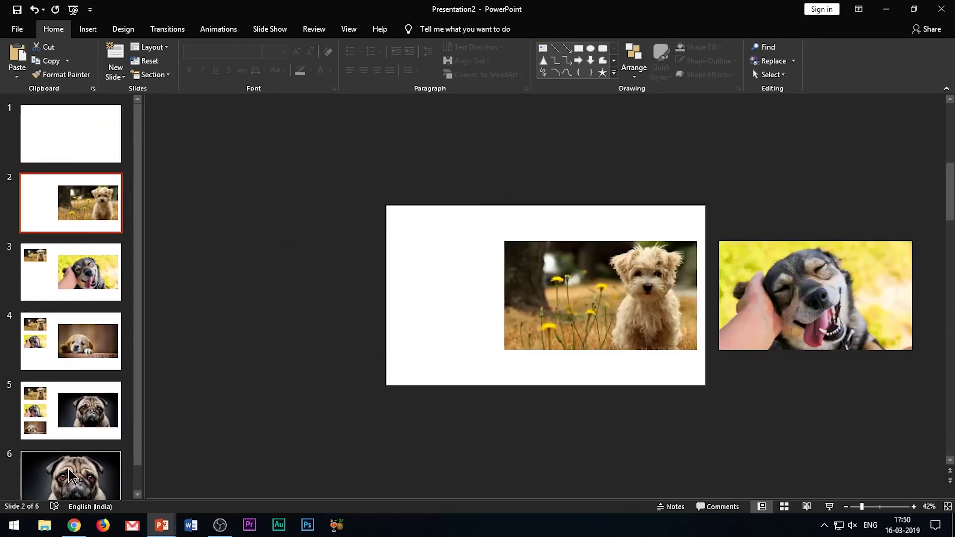
{"action": "key", "text": "shift+End"}
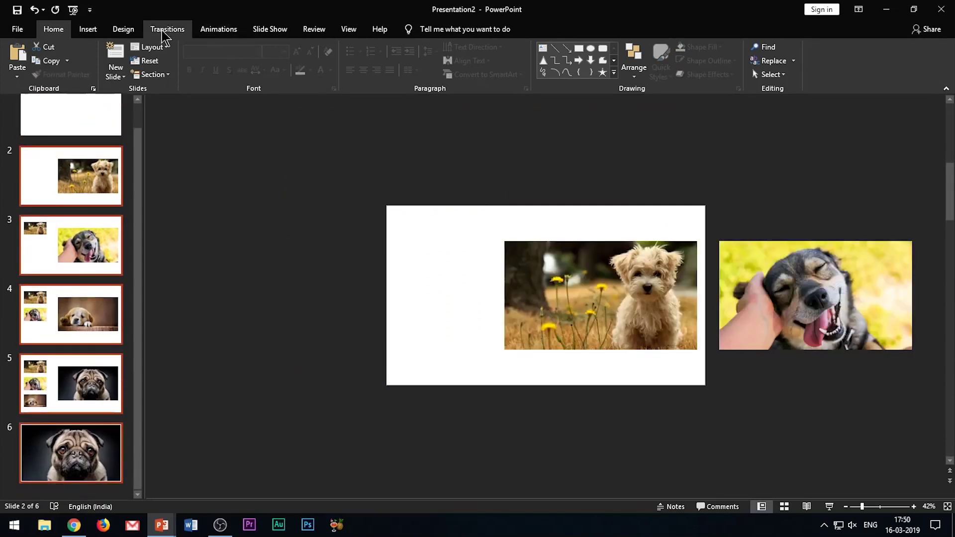
{"action": "left_click", "coordinate": [164, 31]}
{"action": "left_click", "coordinate": [120, 58]}
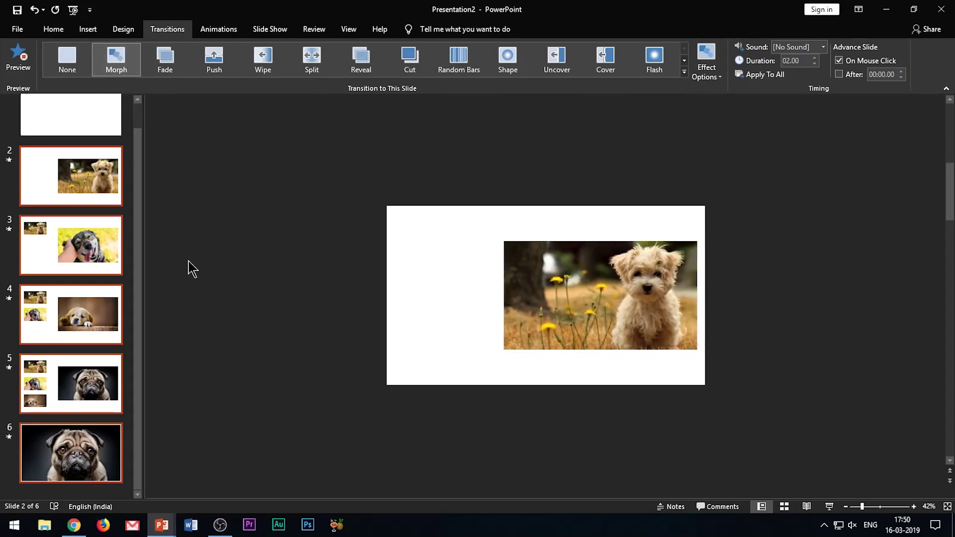
{"action": "left_click", "coordinate": [76, 123]}
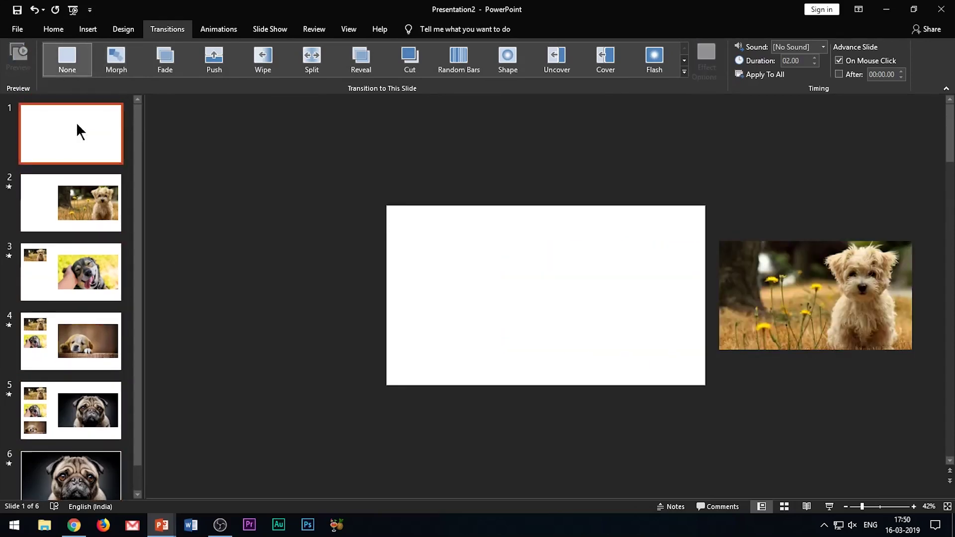
{"action": "key", "text": "F5"}
Advance through the flowers puppy, smiling dog, ledge puppy, pug and full-slide pug slides.
{"action": "key", "text": "Right"}
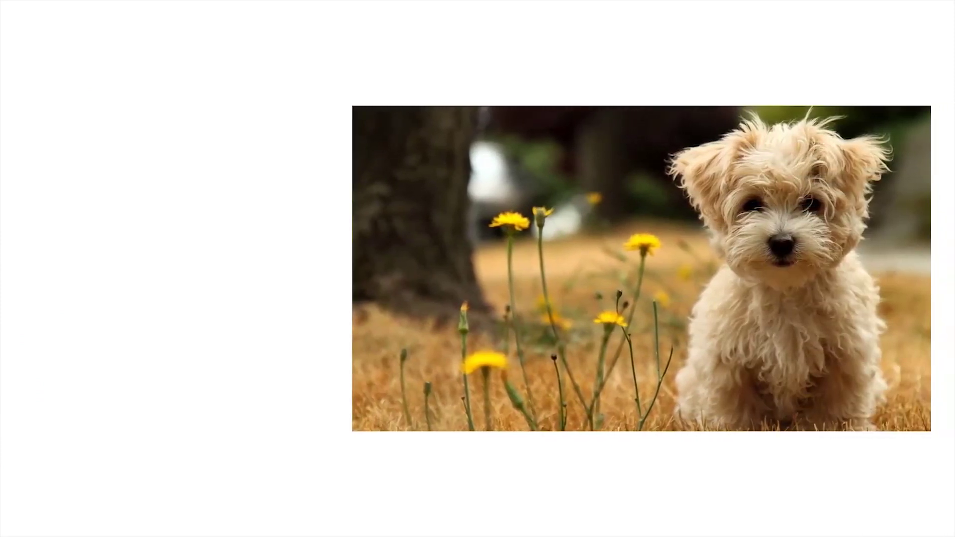
{"action": "key", "text": "Right"}
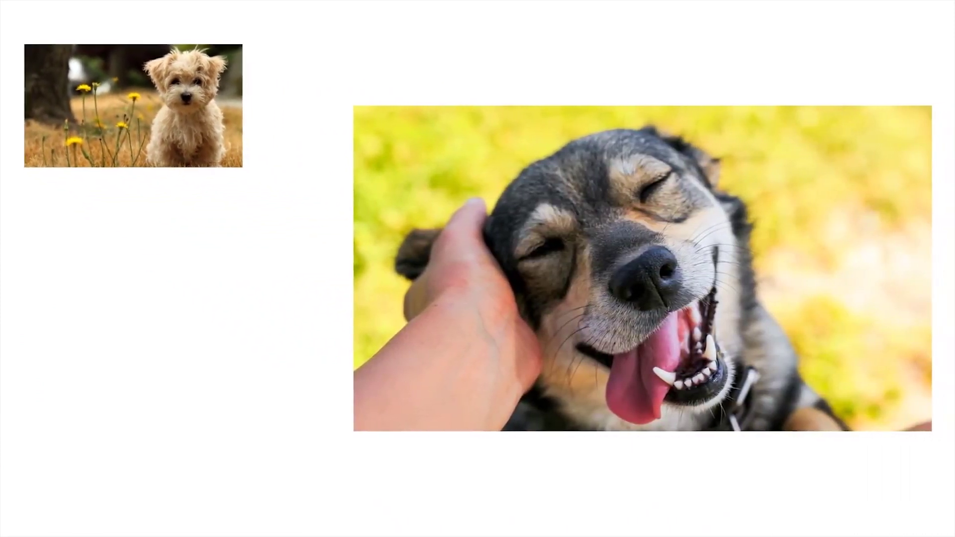
{"action": "key", "text": "Right"}
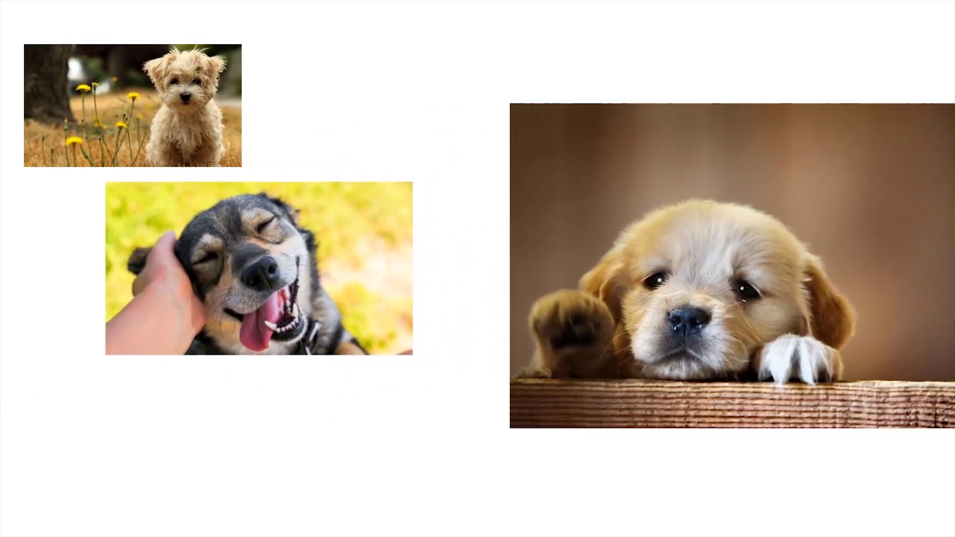
{"action": "key", "text": "Right"}
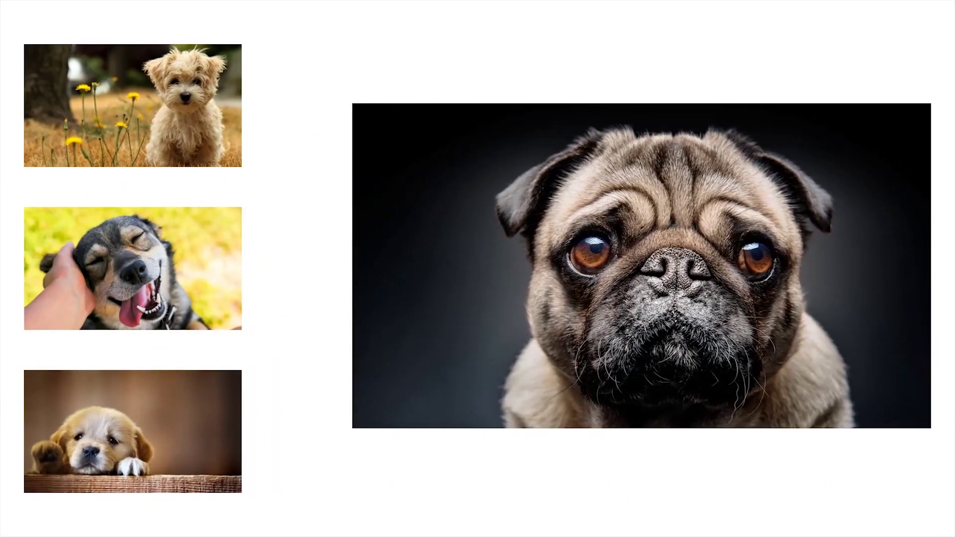
{"action": "key", "text": "Right"}
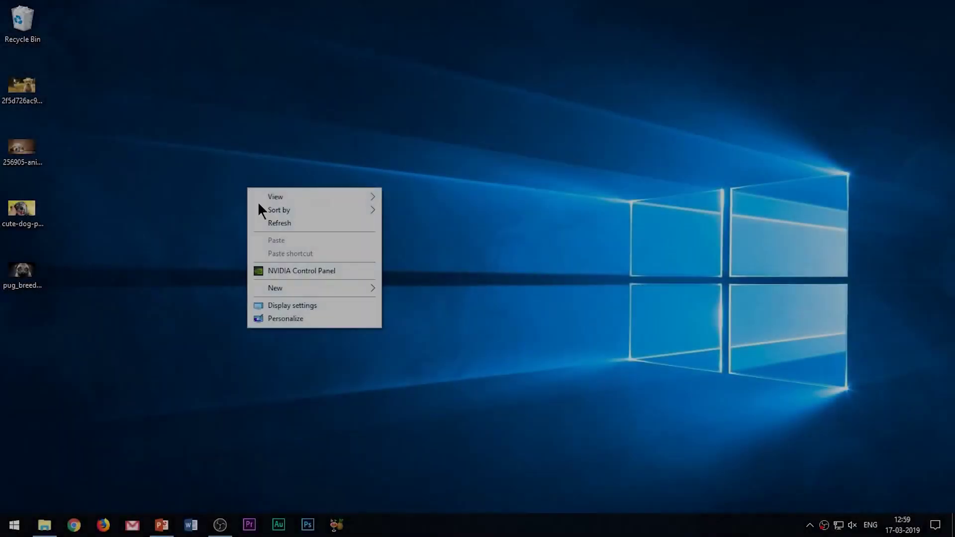
Restore the PowerPoint window and play the yellow deck as a slideshow with F5.
{"action": "left_click", "coordinate": [264, 221]}
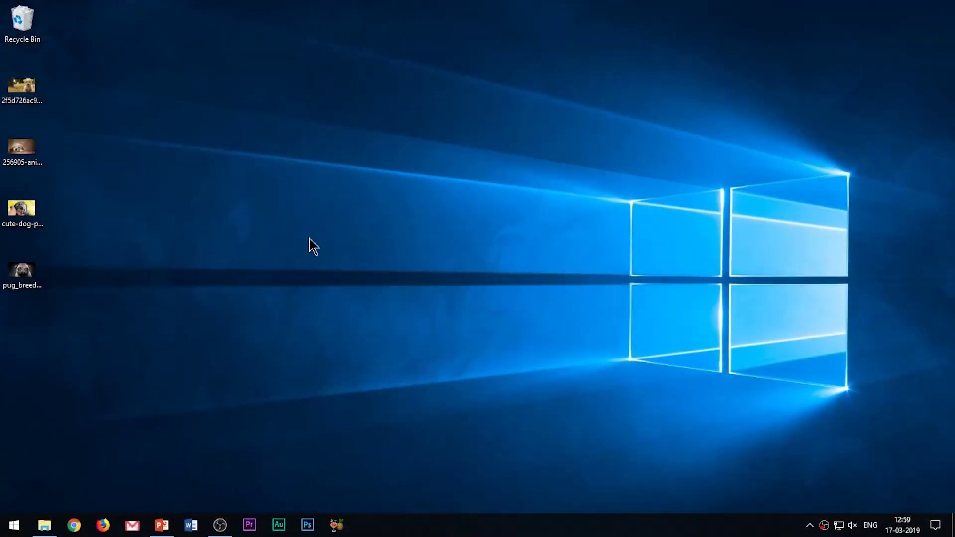
{"action": "left_click", "coordinate": [160, 526]}
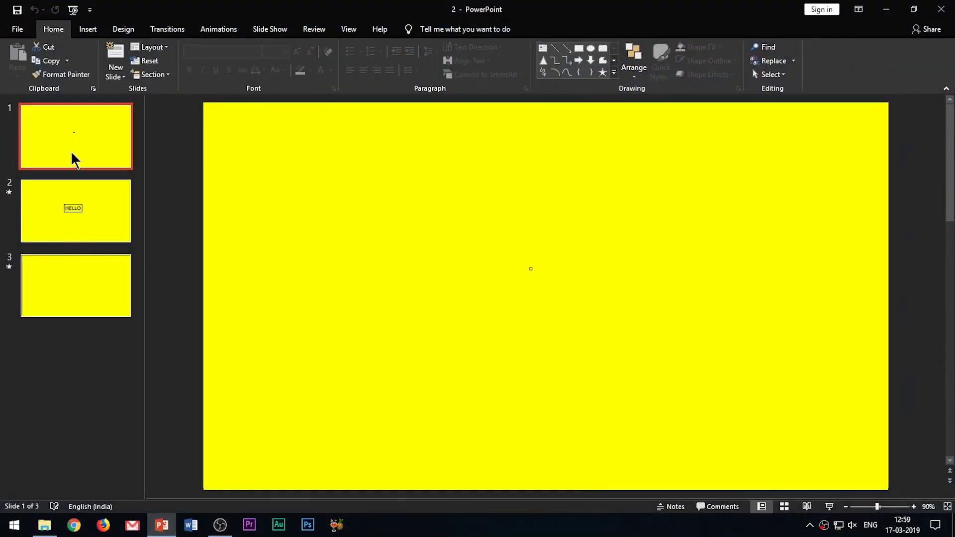
{"action": "key", "text": "F5"}
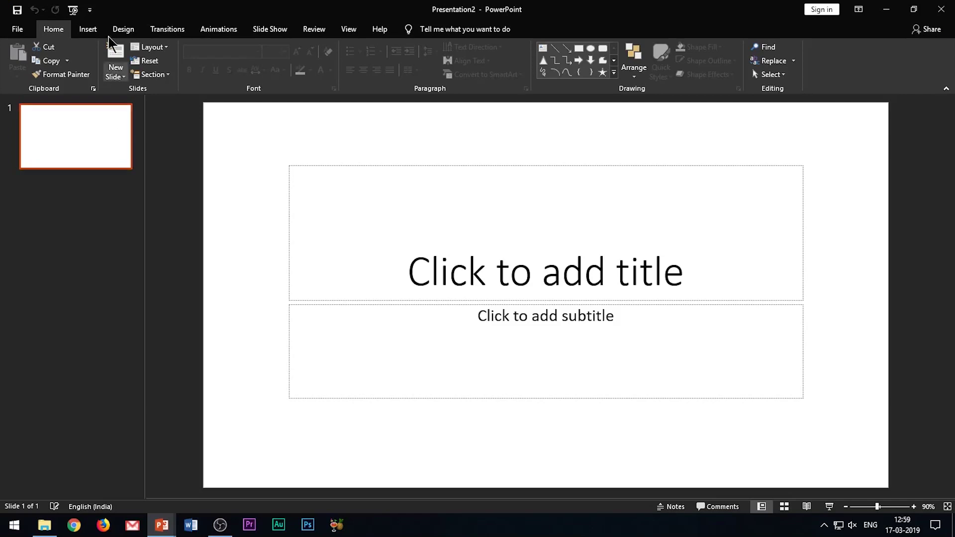
Draw a thin vertical rectangle left of centre and make it solid black.
{"action": "left_click", "coordinate": [93, 33]}
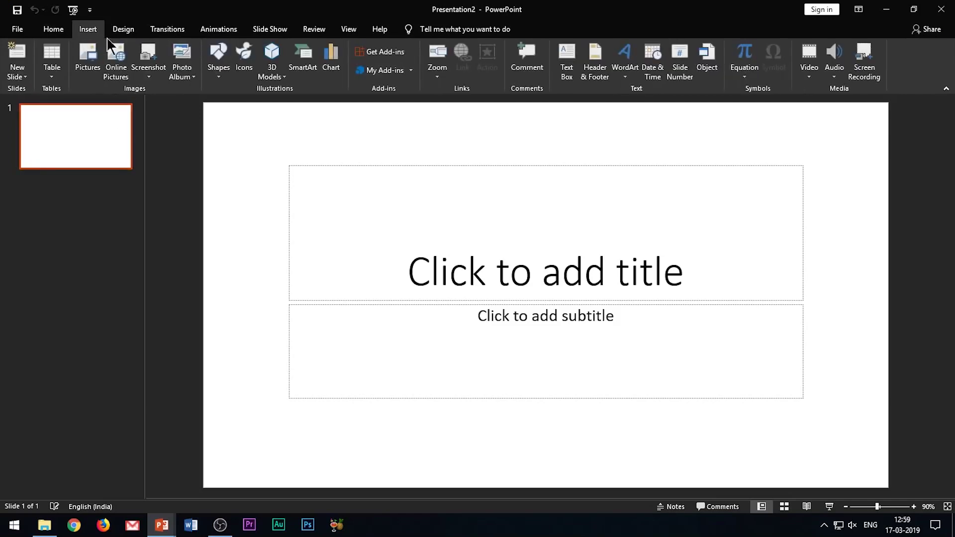
{"action": "left_click", "coordinate": [229, 79]}
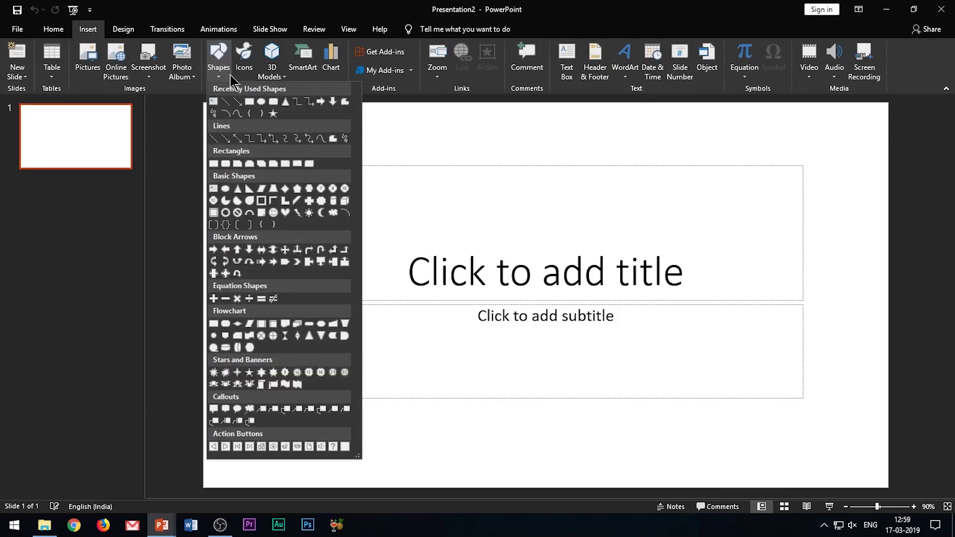
{"action": "left_click", "coordinate": [249, 102]}
{"action": "left_click_drag", "start_coordinate": [388, 170], "coordinate": [387, 232]}
{"action": "left_click", "coordinate": [184, 63]}
Type TEXT in the title, shrink the box to fit, and nudge it up beside the bar.
{"action": "left_click", "coordinate": [667, 289]}
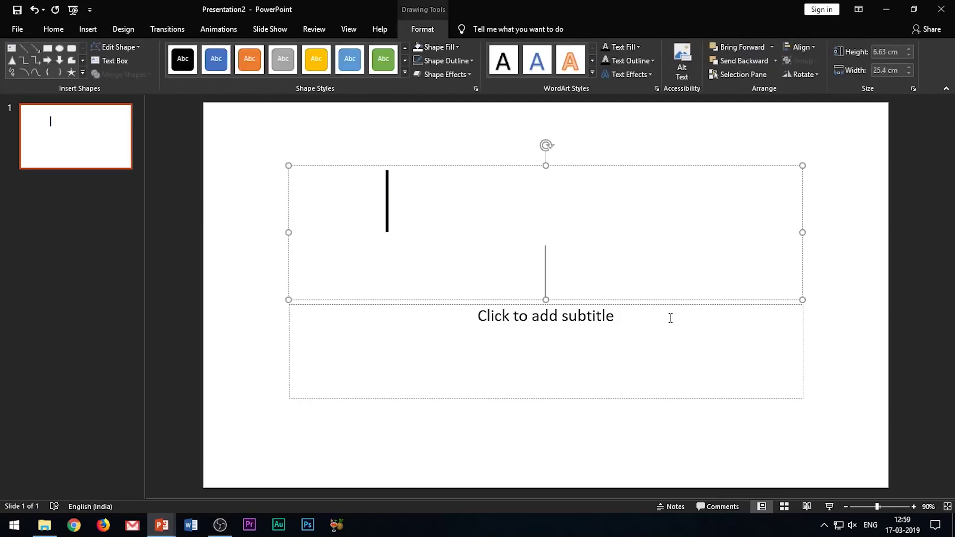
{"action": "type", "text": "TEXT"}
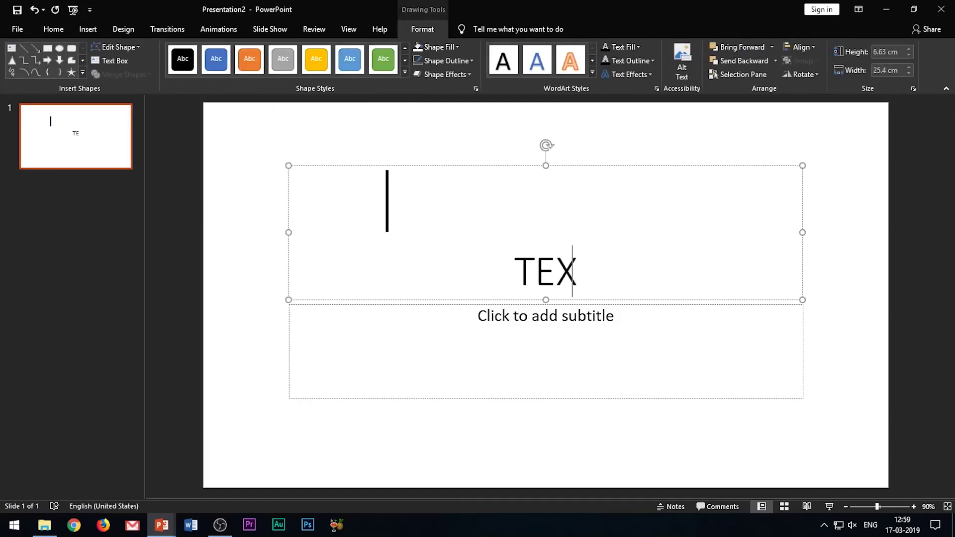
{"action": "left_click_drag", "start_coordinate": [288, 165], "coordinate": [414, 175]}
{"action": "key", "text": "ctrl+Up"}
{"action": "key", "text": "ctrl+Up"}
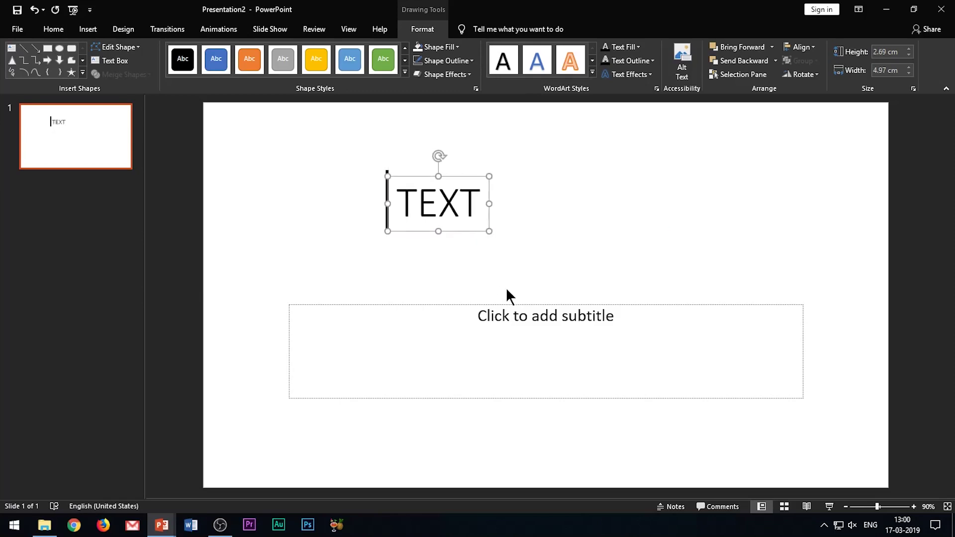
{"action": "left_click", "coordinate": [324, 243]}
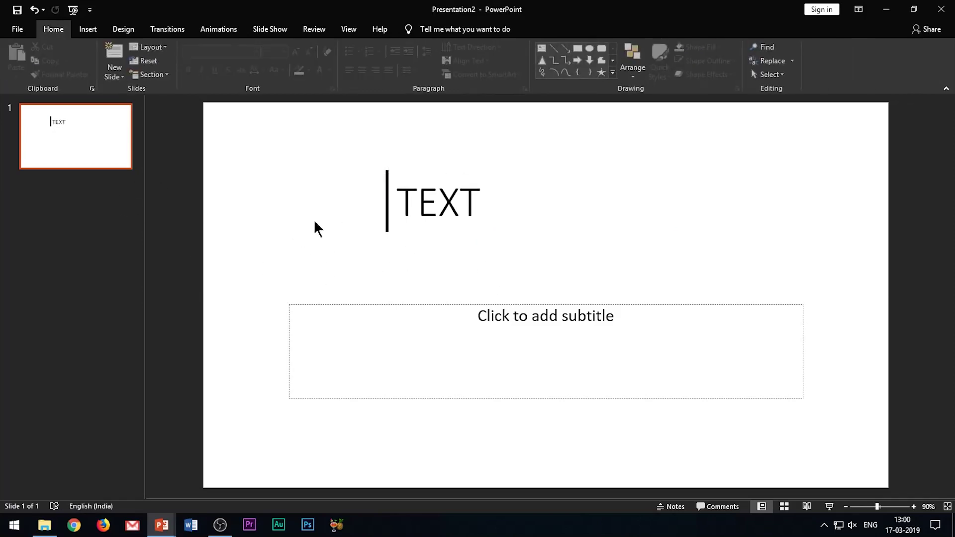
{"action": "left_click", "coordinate": [89, 30]}
Draw a rectangle left of the black bar with white fill and no outline.
{"action": "left_click", "coordinate": [219, 65]}
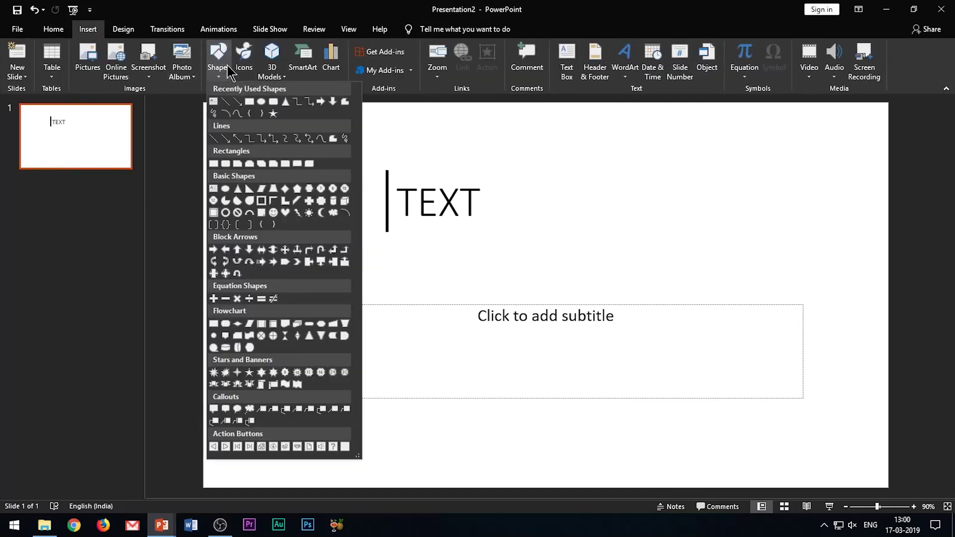
{"action": "left_click", "coordinate": [248, 102]}
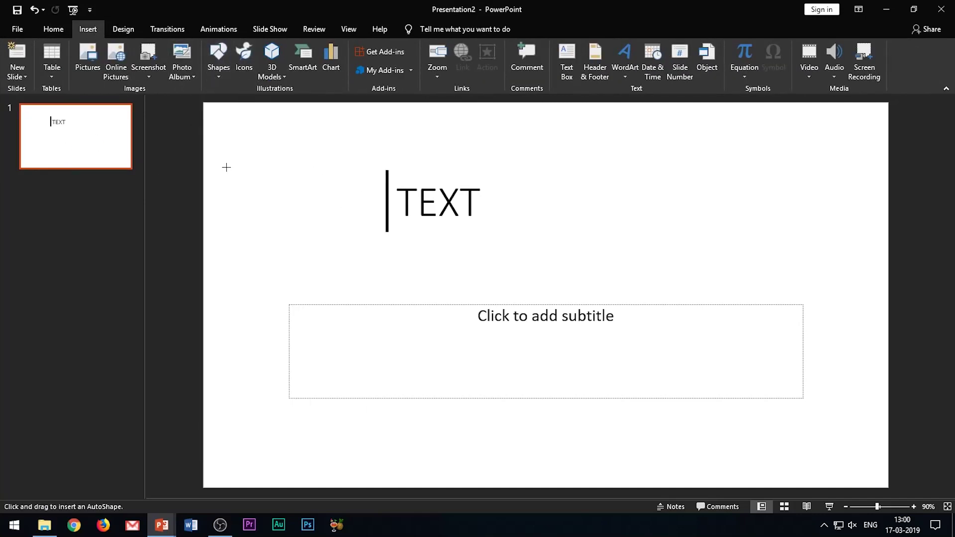
{"action": "mouse_move", "coordinate": [238, 170]}
{"action": "left_mouse_down"}
{"action": "mouse_move", "coordinate": [369, 213]}
{"action": "mouse_move", "coordinate": [386, 320]}
{"action": "mouse_move", "coordinate": [387, 231]}
{"action": "left_mouse_up"}
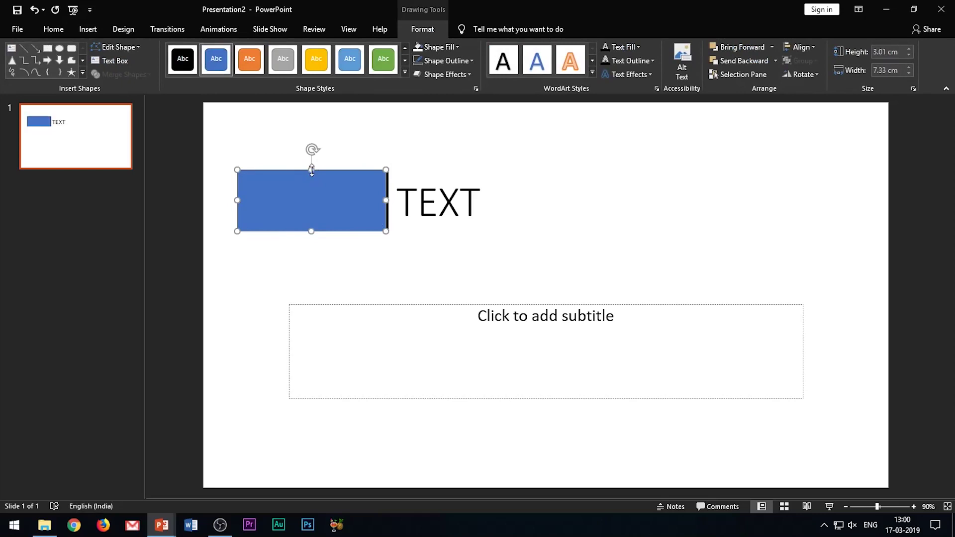
{"action": "left_click_drag", "start_coordinate": [312, 170], "coordinate": [312, 168]}
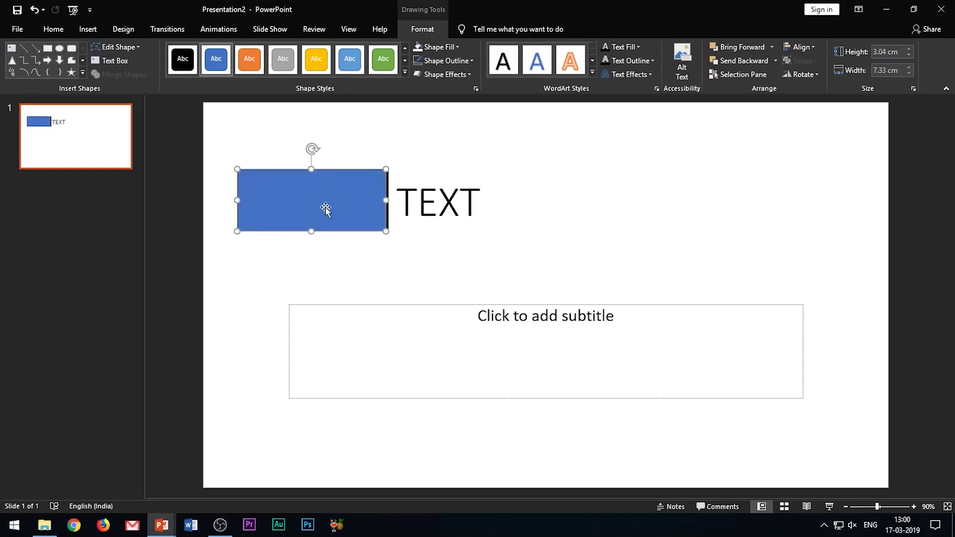
{"action": "left_click", "coordinate": [456, 47]}
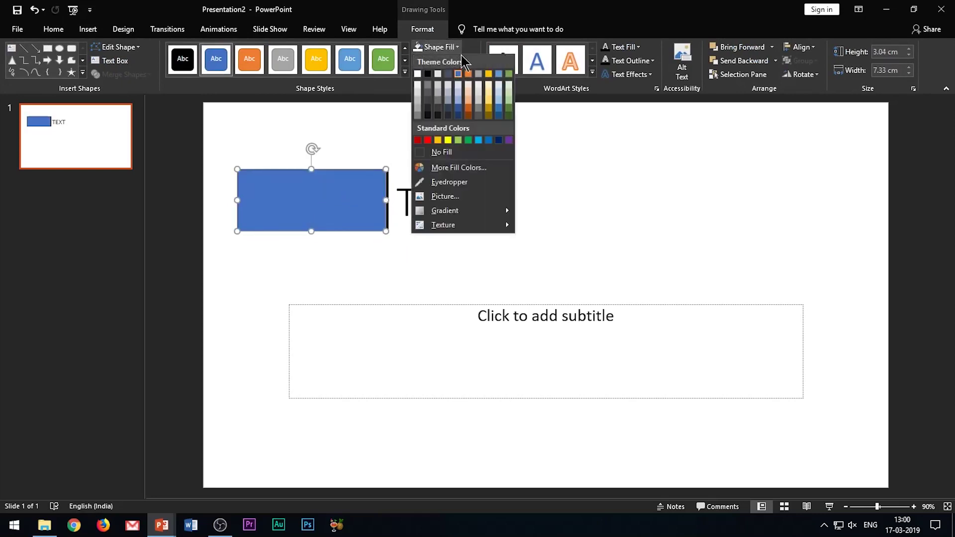
{"action": "left_click", "coordinate": [418, 75]}
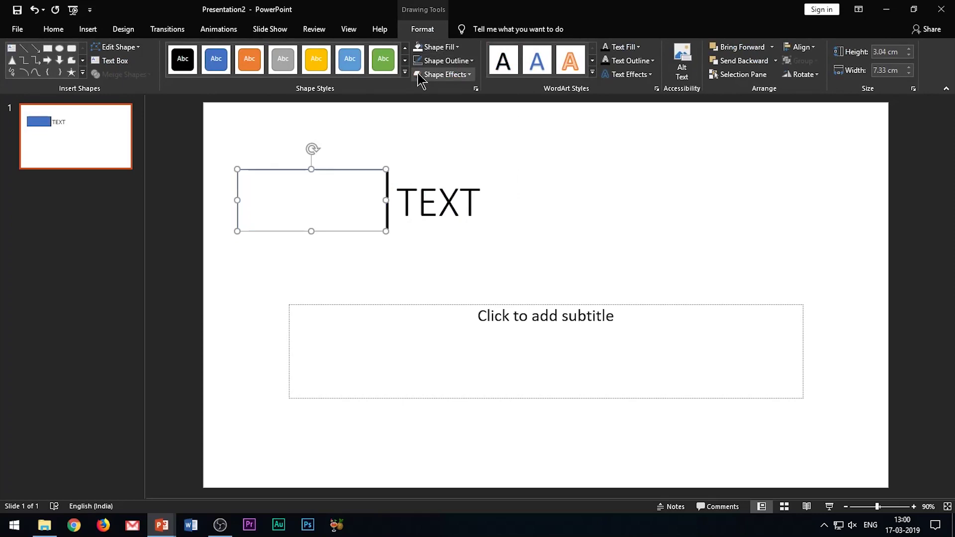
{"action": "left_click", "coordinate": [456, 47]}
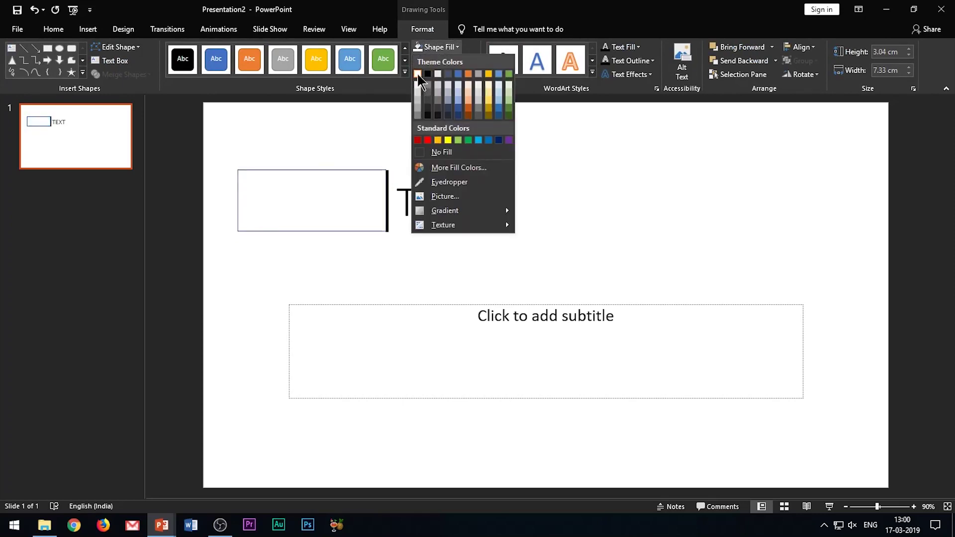
{"action": "left_click", "coordinate": [417, 74]}
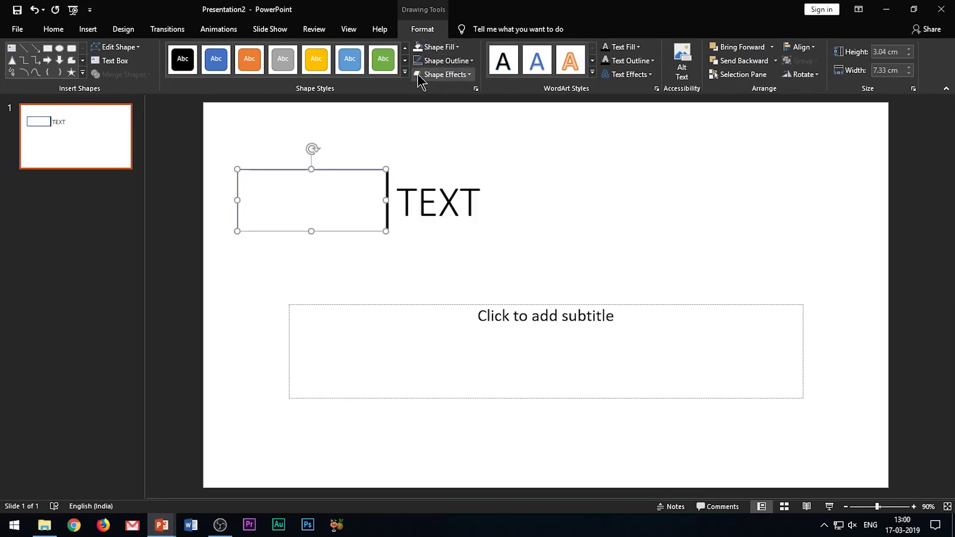
{"action": "left_click", "coordinate": [461, 61]}
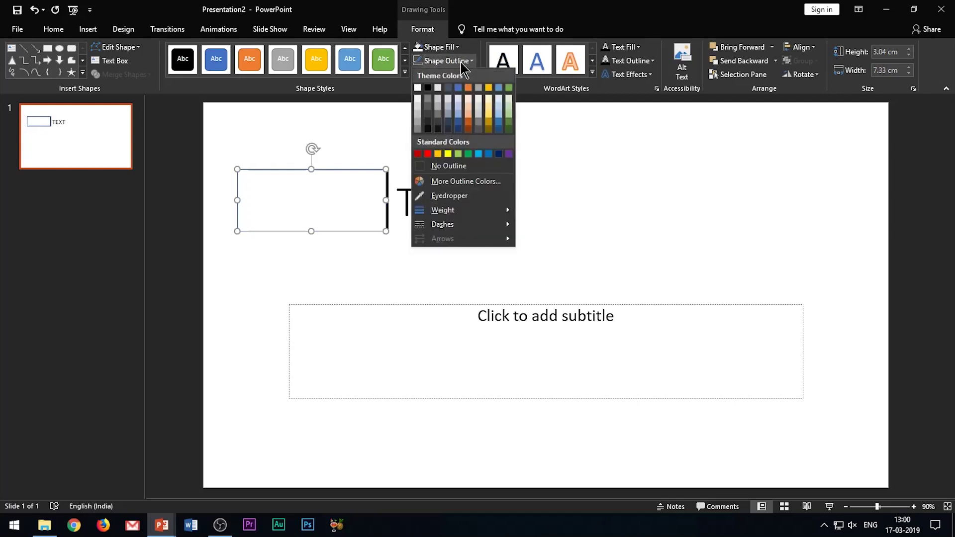
{"action": "left_click", "coordinate": [459, 166]}
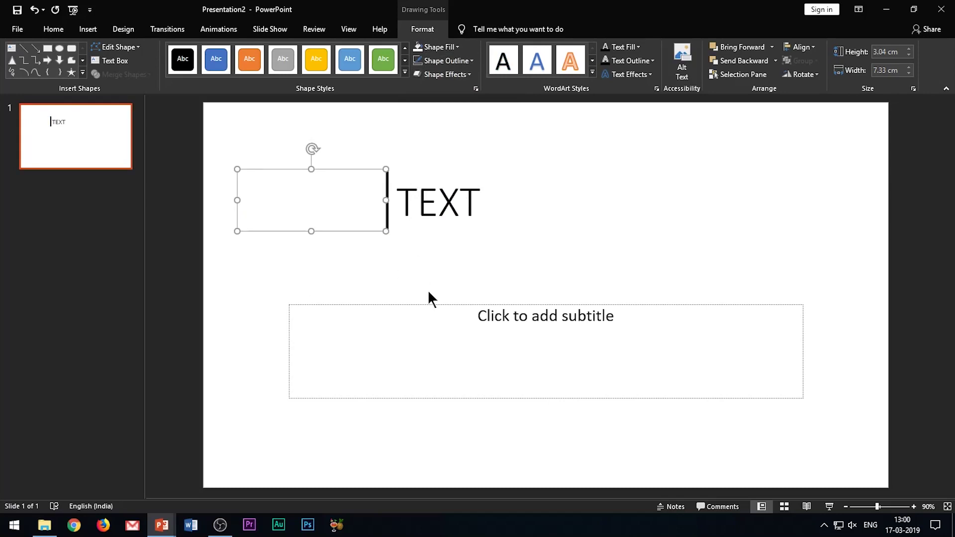
Move the TEXT box snugly beside the bar.
{"action": "left_click", "coordinate": [433, 209]}
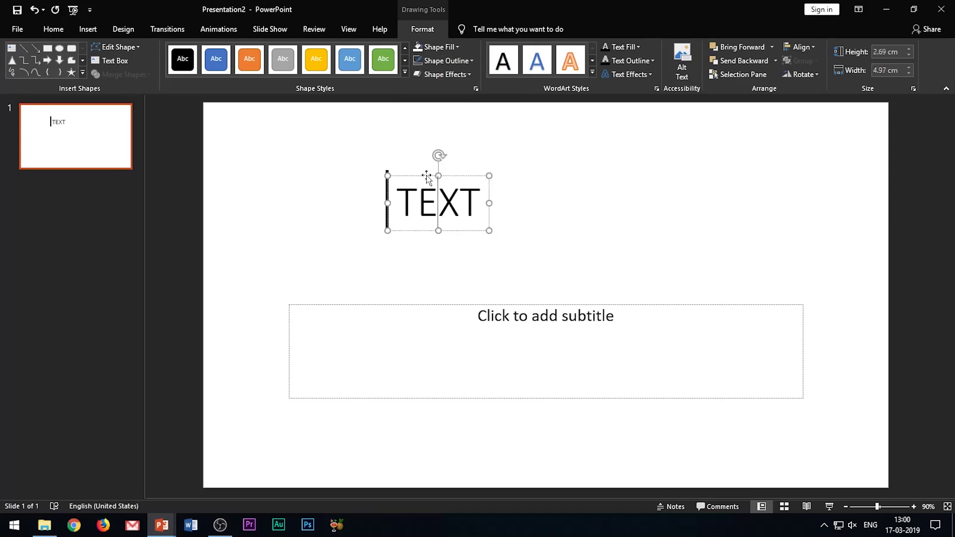
{"action": "mouse_move", "coordinate": [425, 175]}
{"action": "left_mouse_down"}
{"action": "mouse_move", "coordinate": [321, 173]}
{"action": "mouse_move", "coordinate": [420, 172]}
{"action": "left_mouse_up"}
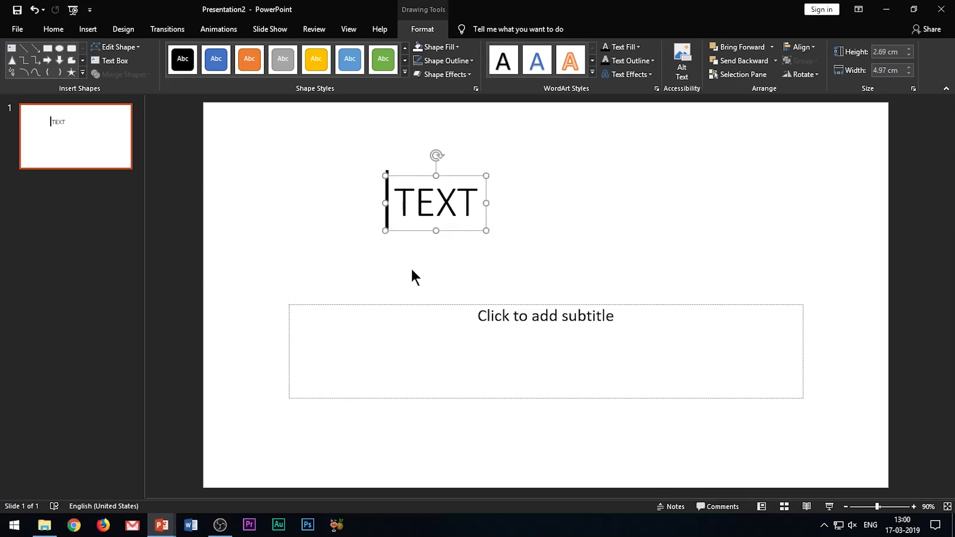
{"action": "left_click", "coordinate": [412, 276]}
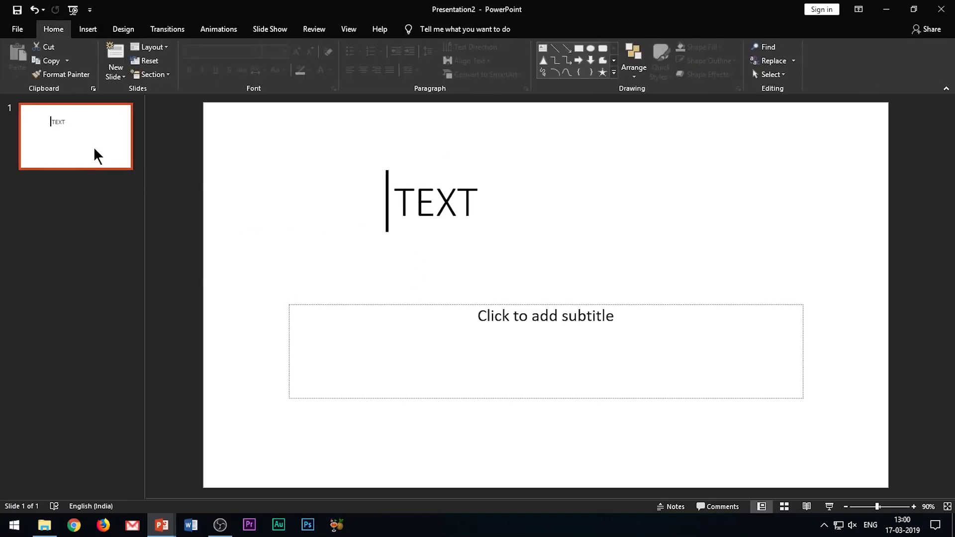
Duplicate the slide, hide TEXT behind the white rectangle, and move that slide first.
{"action": "key", "text": "ctrl+d"}
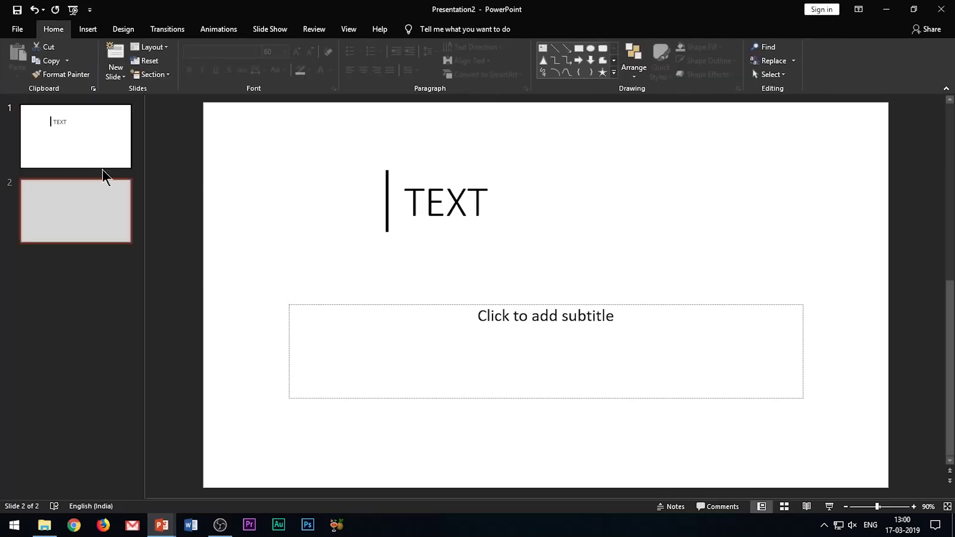
{"action": "left_click", "coordinate": [436, 177]}
{"action": "left_click", "coordinate": [436, 175]}
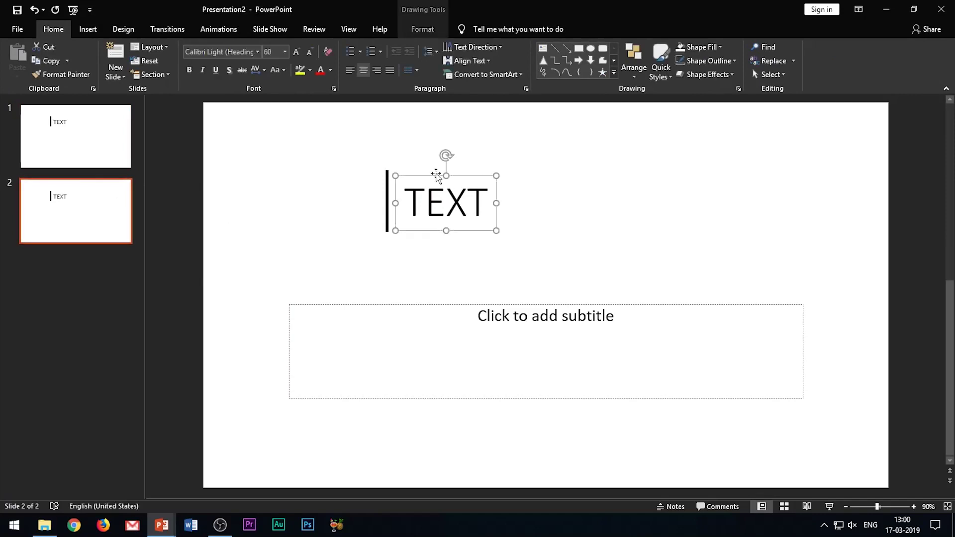
{"action": "left_click_drag", "start_coordinate": [442, 174], "coordinate": [305, 162]}
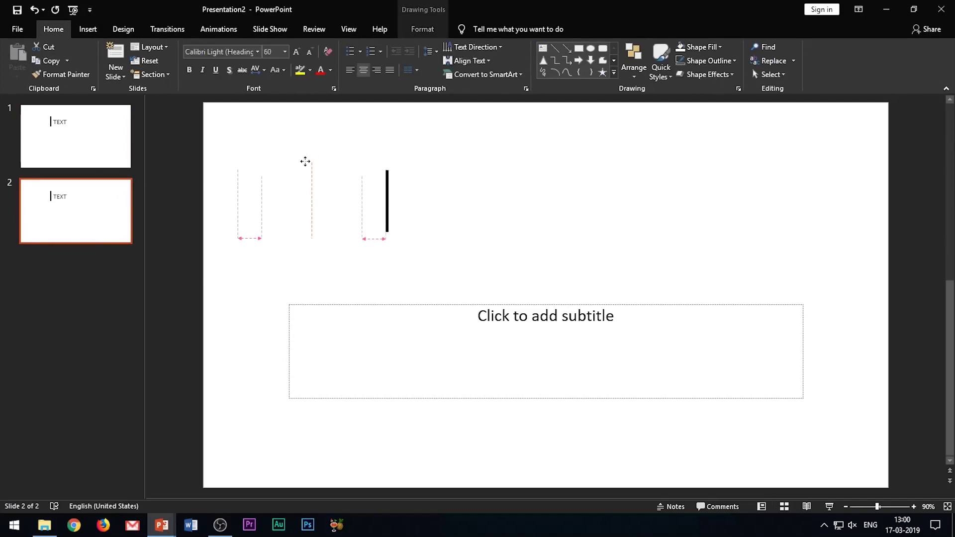
{"action": "left_click", "coordinate": [92, 237]}
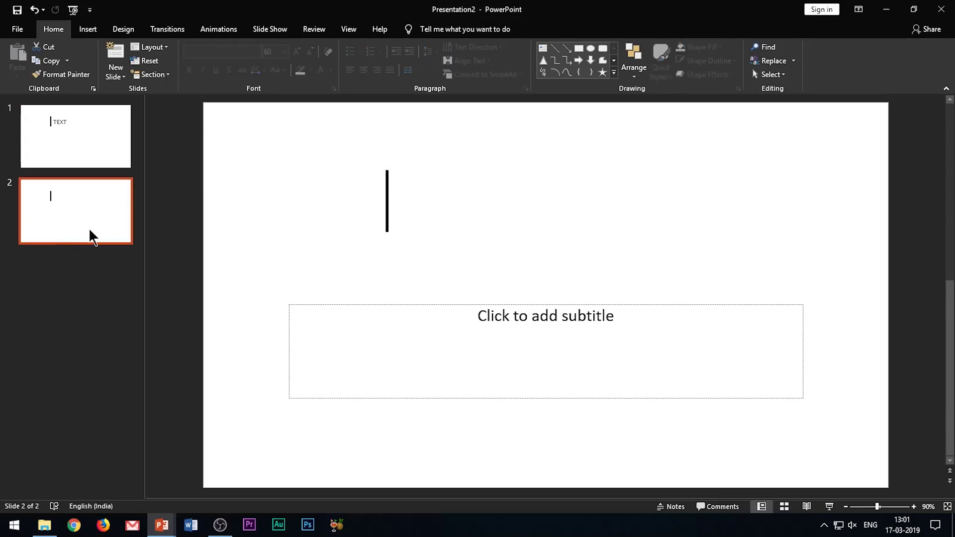
{"action": "left_click_drag", "start_coordinate": [74, 229], "coordinate": [72, 130]}
Give the TEXT slide a 1-second Morph transition and preview it in the slide show.
{"action": "left_click", "coordinate": [77, 219]}
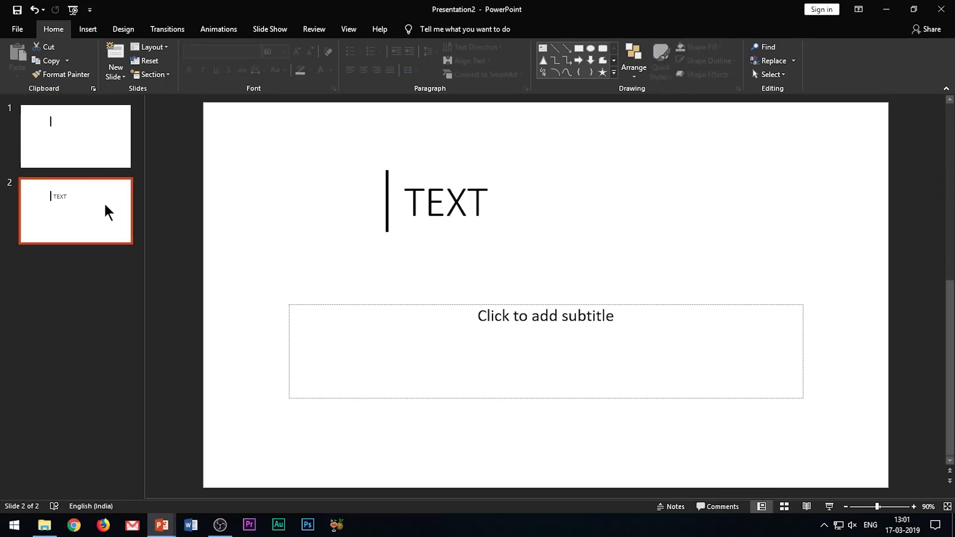
{"action": "left_click", "coordinate": [168, 29]}
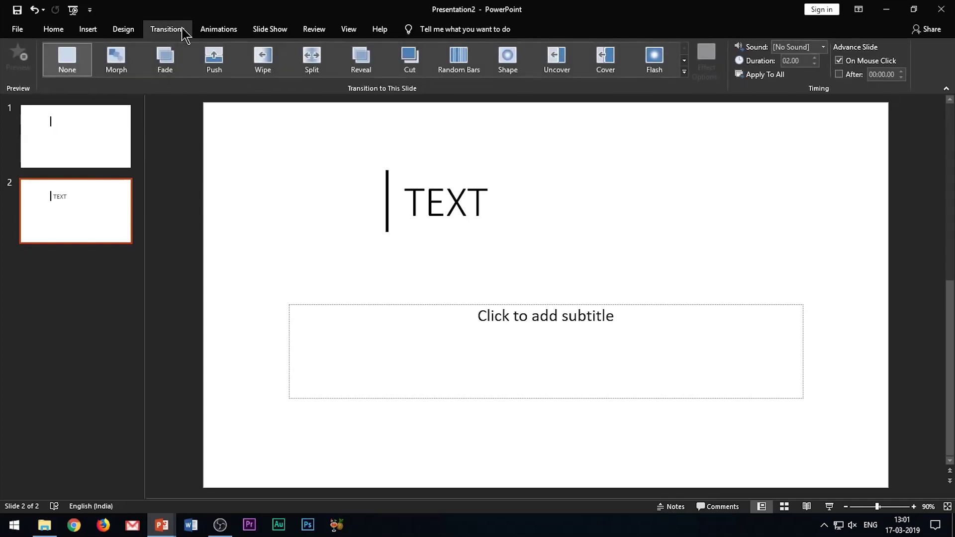
{"action": "left_click", "coordinate": [119, 62]}
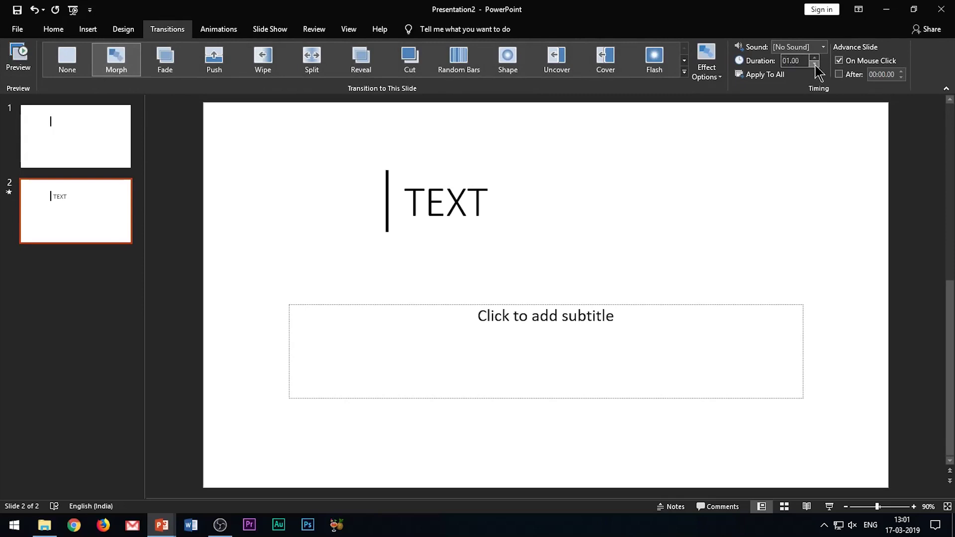
{"action": "key", "text": "shift+F5"}
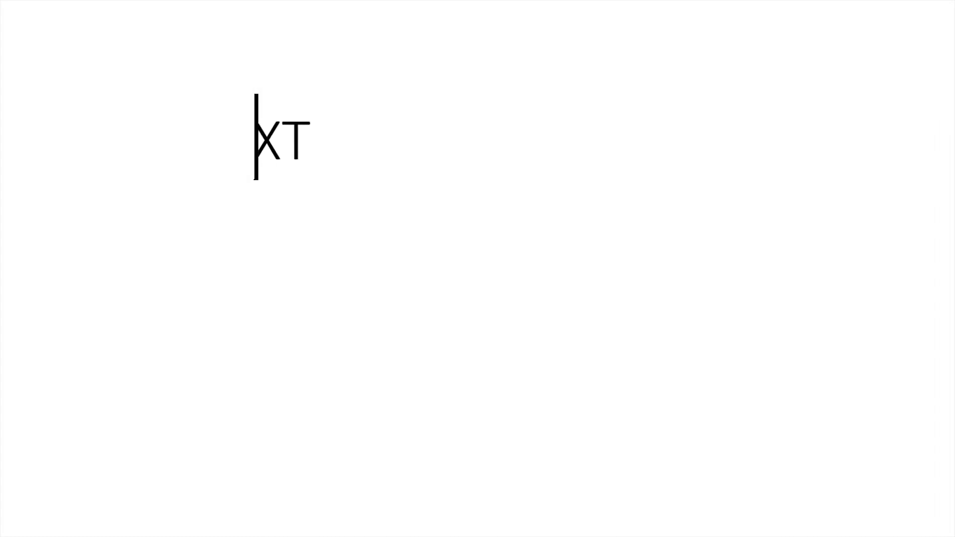
{"action": "key", "text": "Escape"}
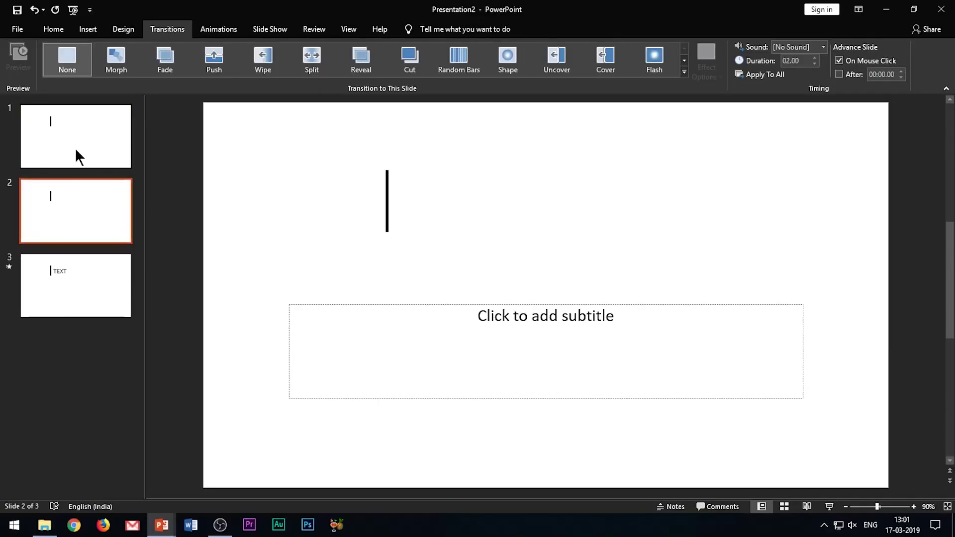
Shrink slide 1's vertical bar to 0 cm height and 0 cm width.
{"action": "left_click", "coordinate": [85, 133]}
{"action": "left_click", "coordinate": [386, 192]}
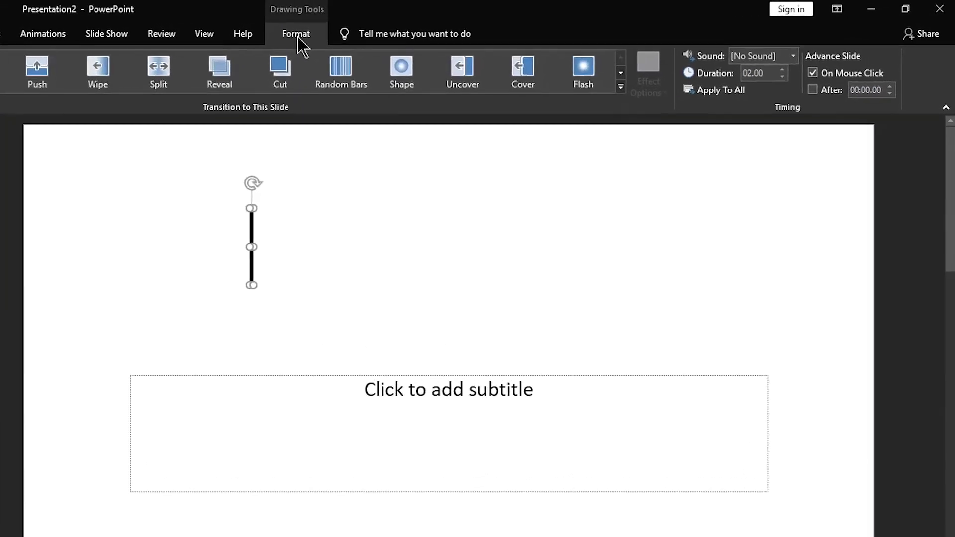
{"action": "left_click", "coordinate": [425, 30]}
{"action": "left_click", "coordinate": [841, 76]}
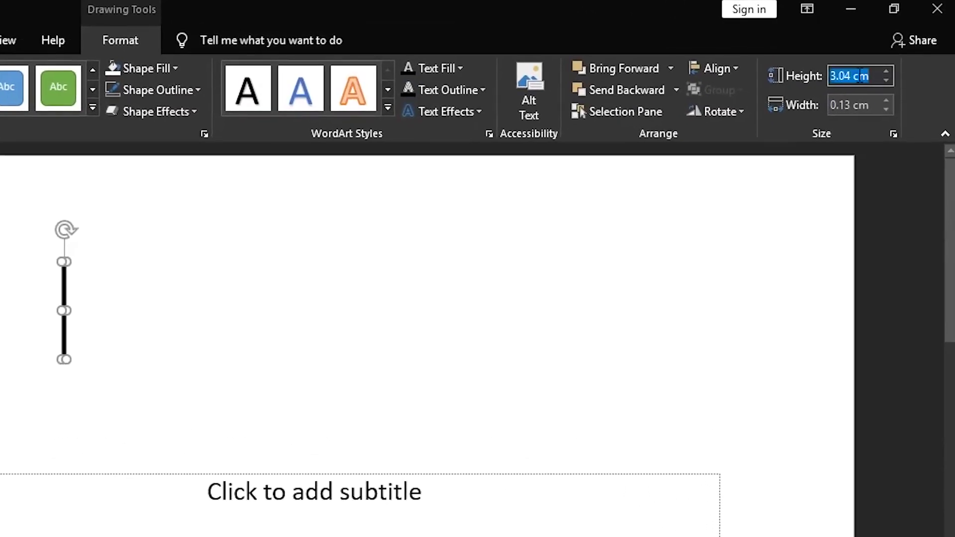
{"action": "type", "text": "0"}
{"action": "key", "text": "Return"}
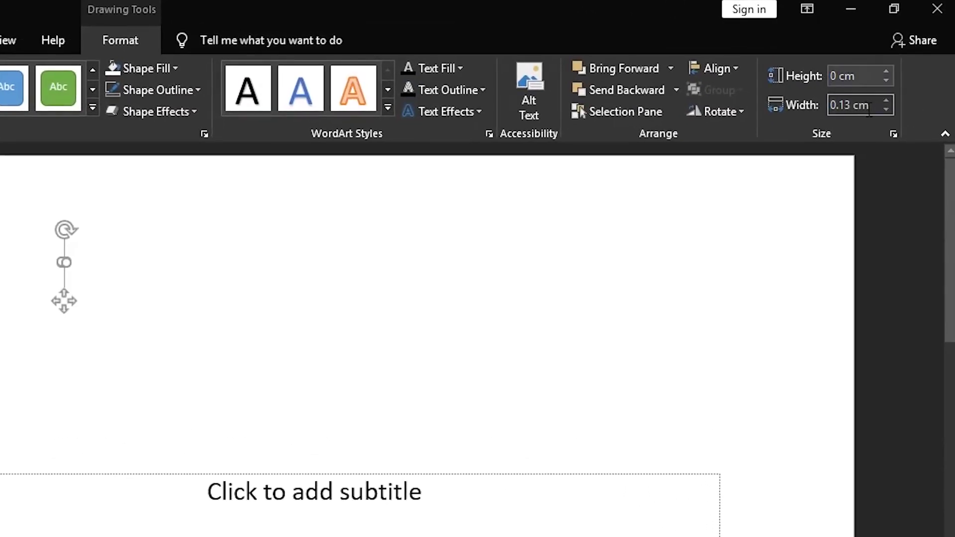
{"action": "left_click", "coordinate": [870, 105]}
{"action": "type", "text": "0"}
{"action": "key", "text": "Return"}
Apply a 1-second Morph transition to slide 2 and play the show from slide 1.
{"action": "left_click", "coordinate": [83, 204]}
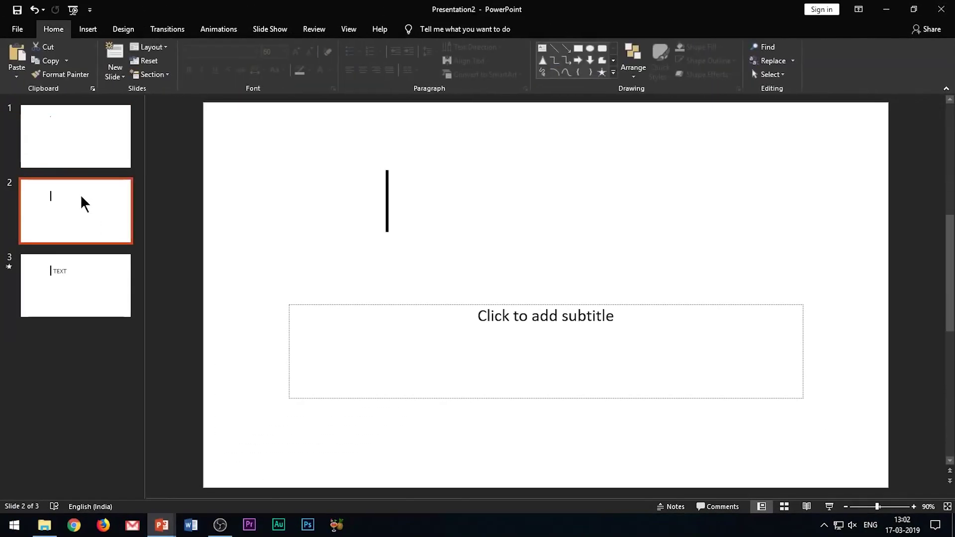
{"action": "left_click", "coordinate": [167, 29]}
{"action": "left_click", "coordinate": [116, 58]}
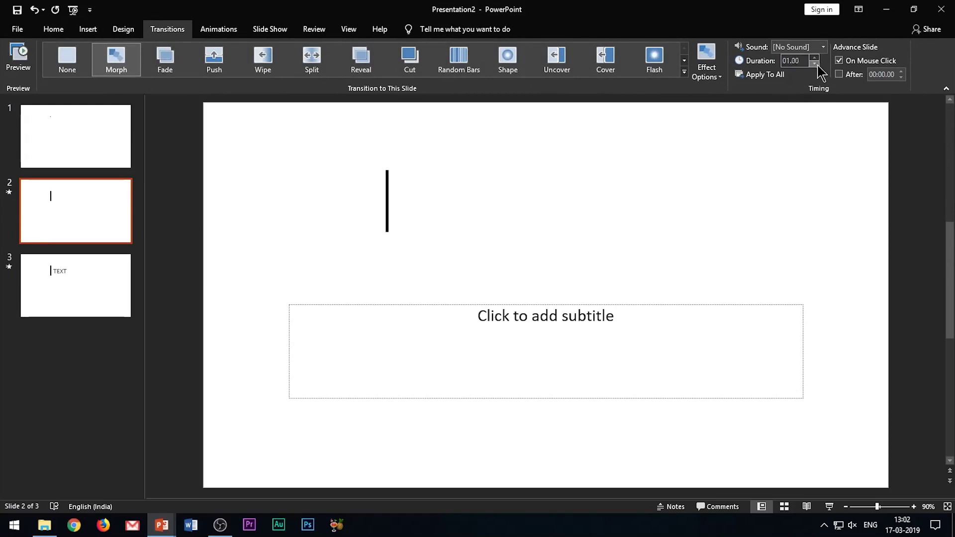
{"action": "left_click", "coordinate": [56, 151]}
{"action": "key", "text": "F5"}
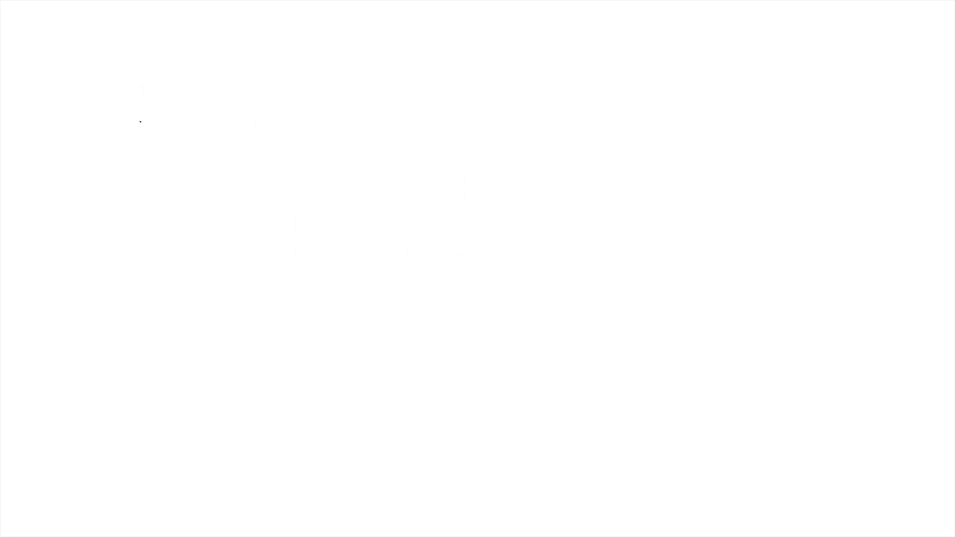
Watch the bar animation play through, then exit the slide show with Esc.
{"action": "key", "text": "Escape"}
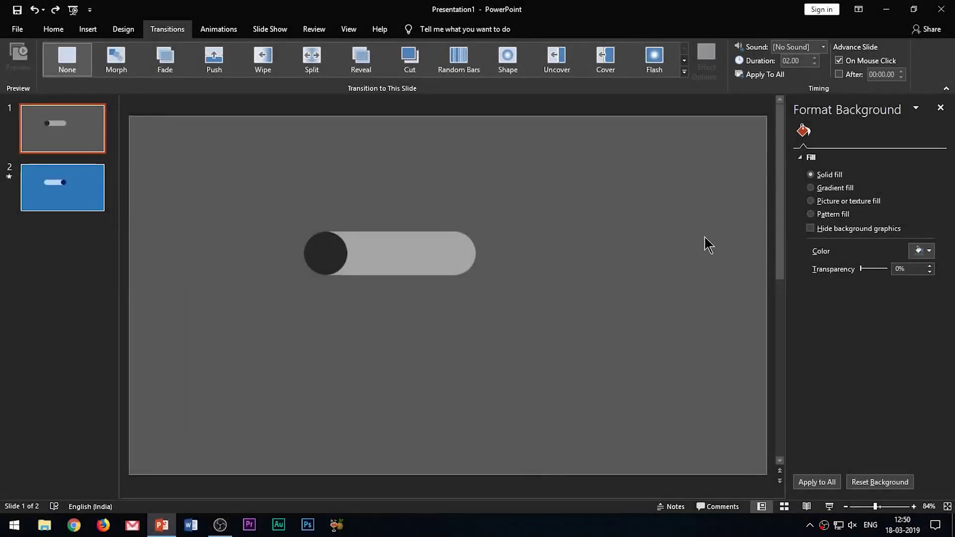
Preview the grey-to-blue toggle slide show, then give the new presentation's slide a Blank layout.
{"action": "key", "text": "F5"}
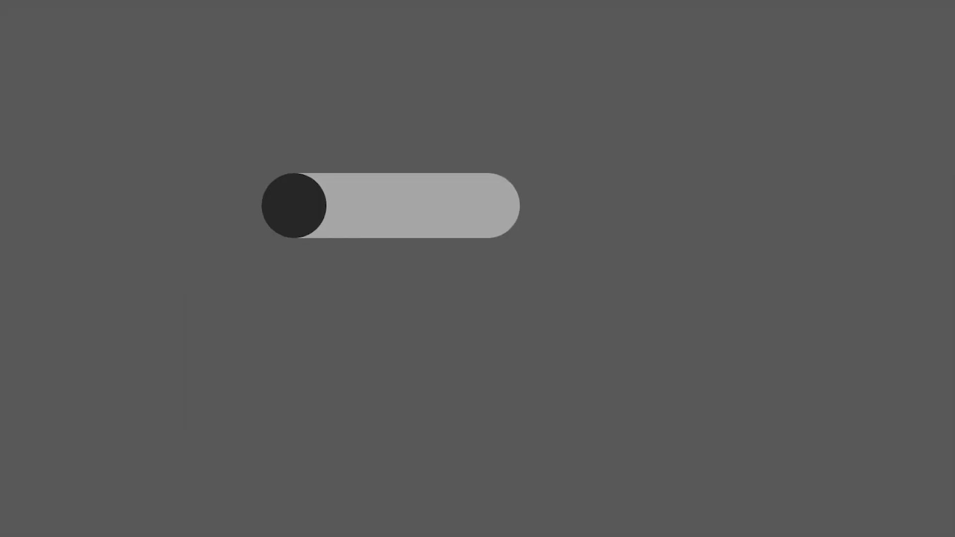
{"action": "key", "text": "Right"}
{"action": "key", "text": "Right"}
{"action": "key", "text": "Right"}
{"action": "key", "text": "Right"}
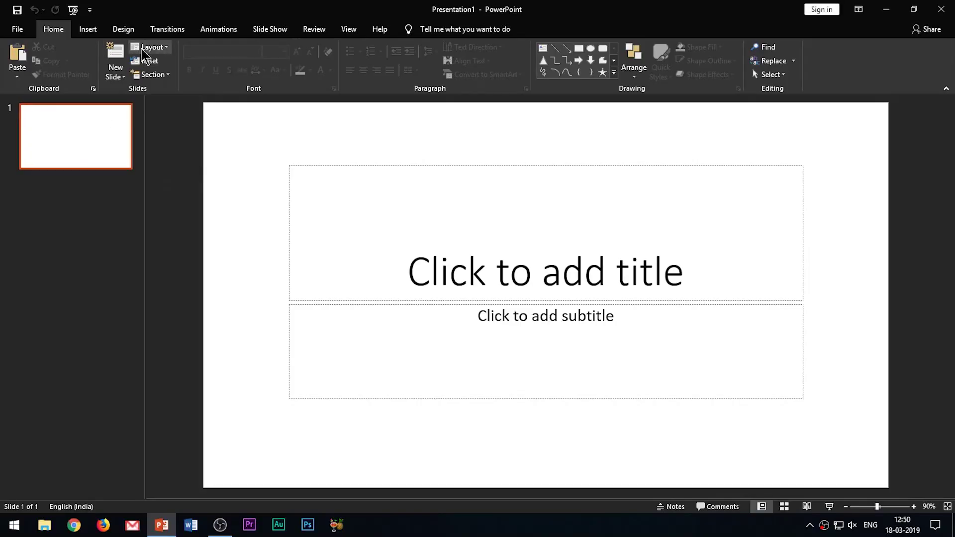
{"action": "left_click", "coordinate": [152, 47]}
{"action": "left_click", "coordinate": [188, 207]}
Draw a rectangle near the slide centre, make it grey and remove its outline.
{"action": "left_click", "coordinate": [87, 29]}
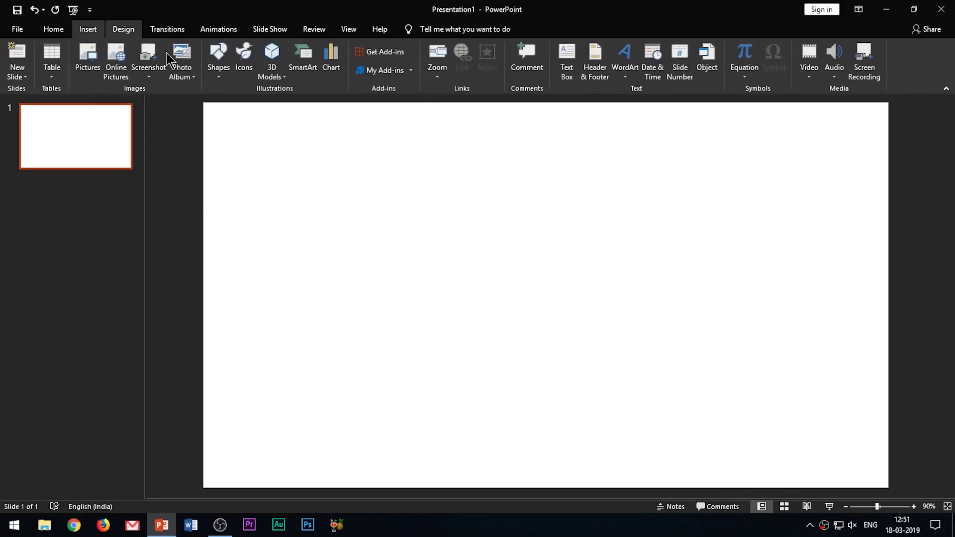
{"action": "left_click", "coordinate": [218, 59]}
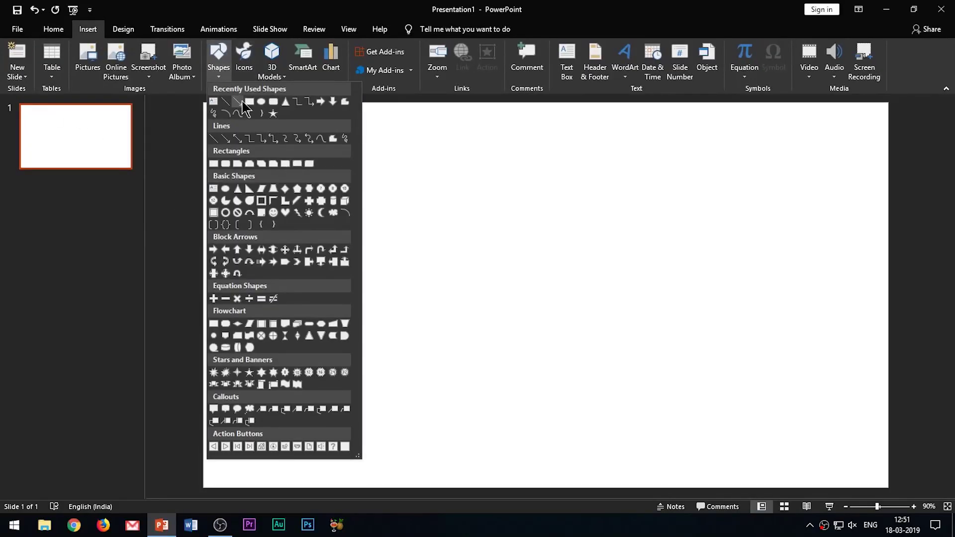
{"action": "left_click", "coordinate": [285, 164]}
{"action": "left_click_drag", "start_coordinate": [431, 247], "coordinate": [553, 299]}
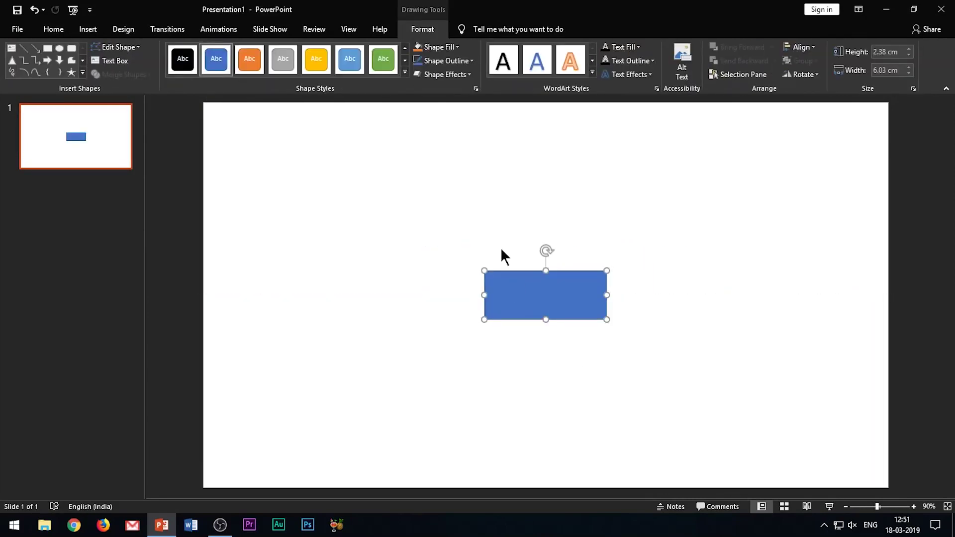
{"action": "left_click", "coordinate": [293, 69]}
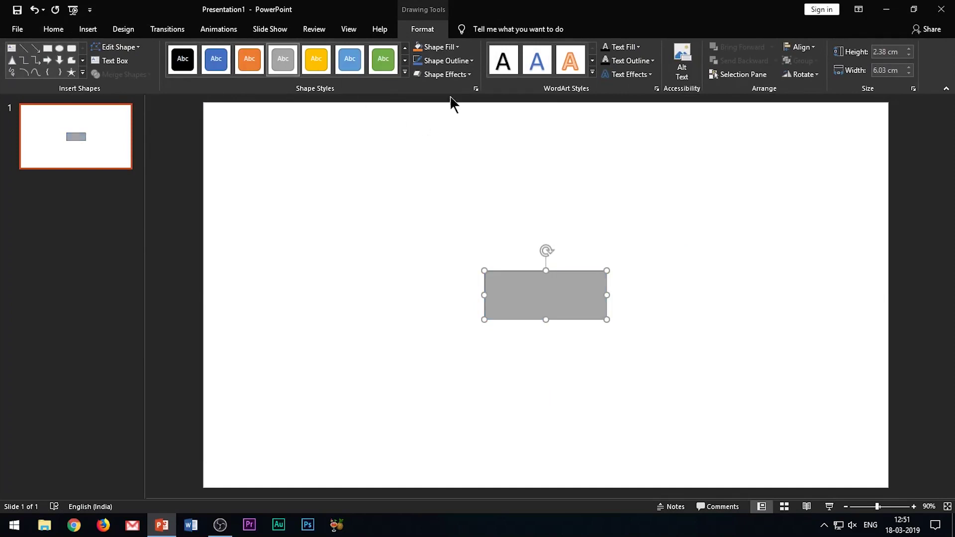
{"action": "left_click", "coordinate": [448, 61]}
{"action": "left_click", "coordinate": [448, 166]}
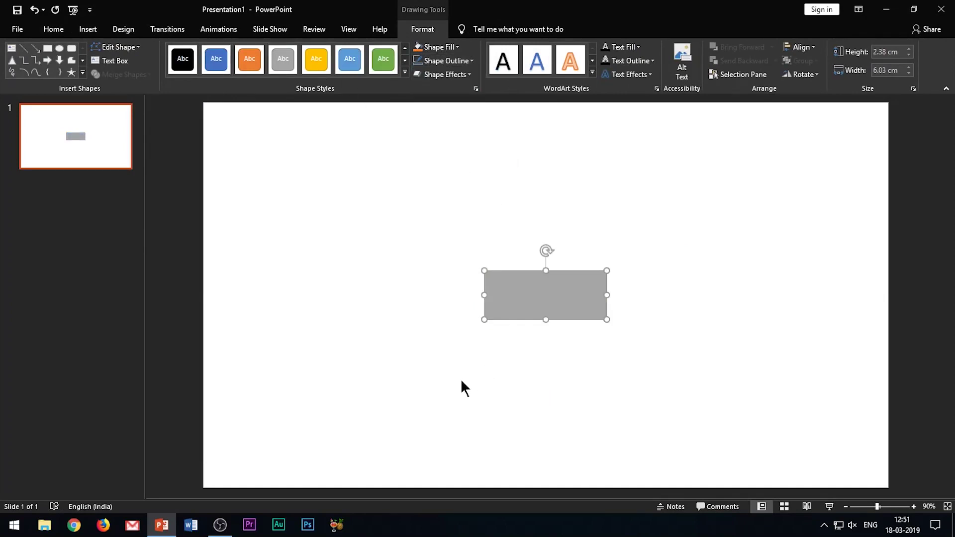
{"action": "left_click", "coordinate": [460, 386]}
Draw a 2.36 cm oval circle over the grey rectangle's left end.
{"action": "left_click", "coordinate": [88, 29]}
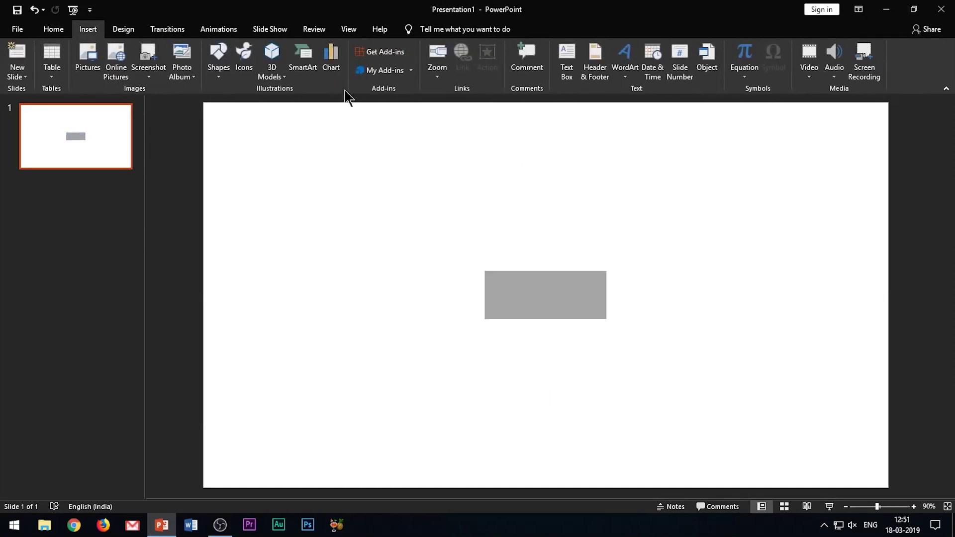
{"action": "left_click", "coordinate": [219, 65]}
{"action": "left_click", "coordinate": [256, 132]}
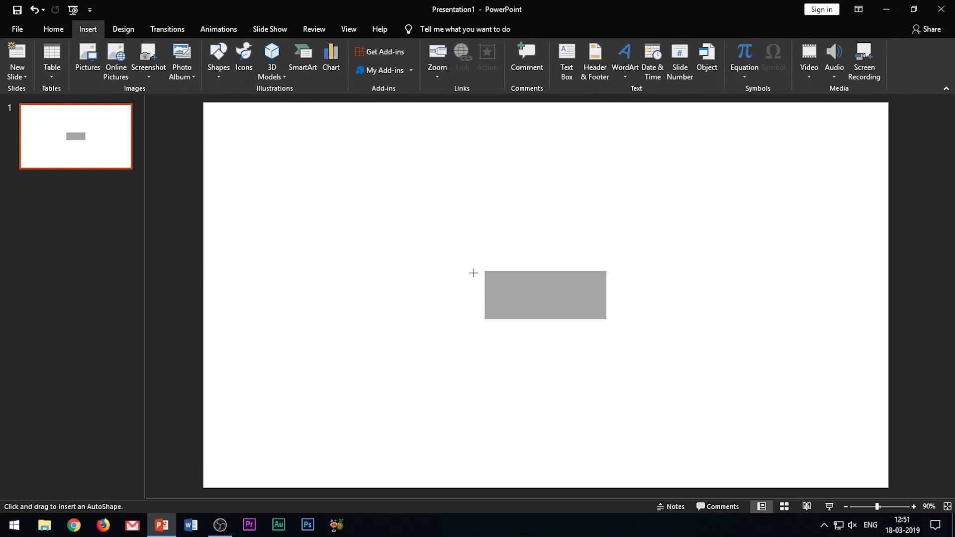
{"action": "left_click_drag", "start_coordinate": [478, 269], "coordinate": [496, 299]}
{"action": "left_click", "coordinate": [531, 375]}
Give the circle the grey shape style with no outline.
{"action": "left_click", "coordinate": [490, 297]}
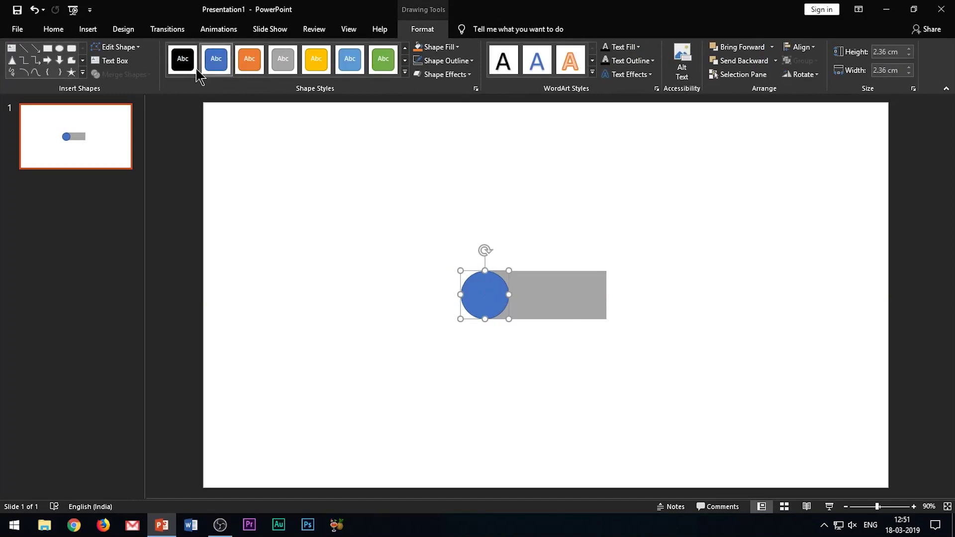
{"action": "left_click", "coordinate": [283, 59]}
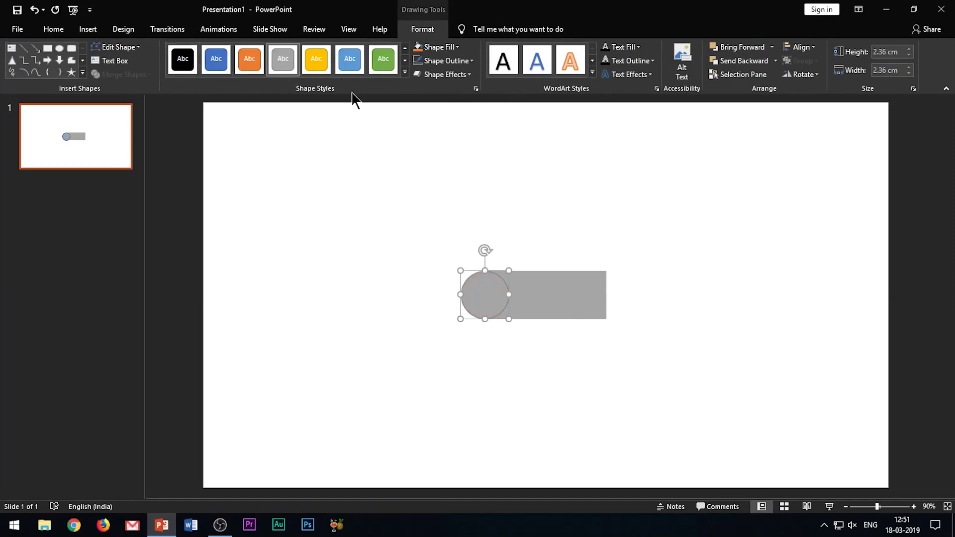
{"action": "left_click", "coordinate": [450, 47]}
{"action": "left_click", "coordinate": [445, 61]}
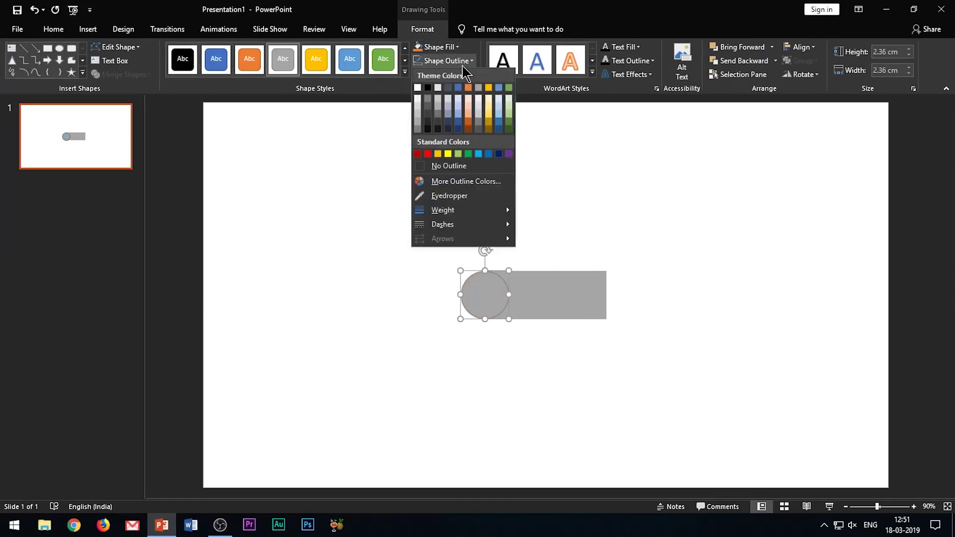
{"action": "left_click", "coordinate": [446, 168]}
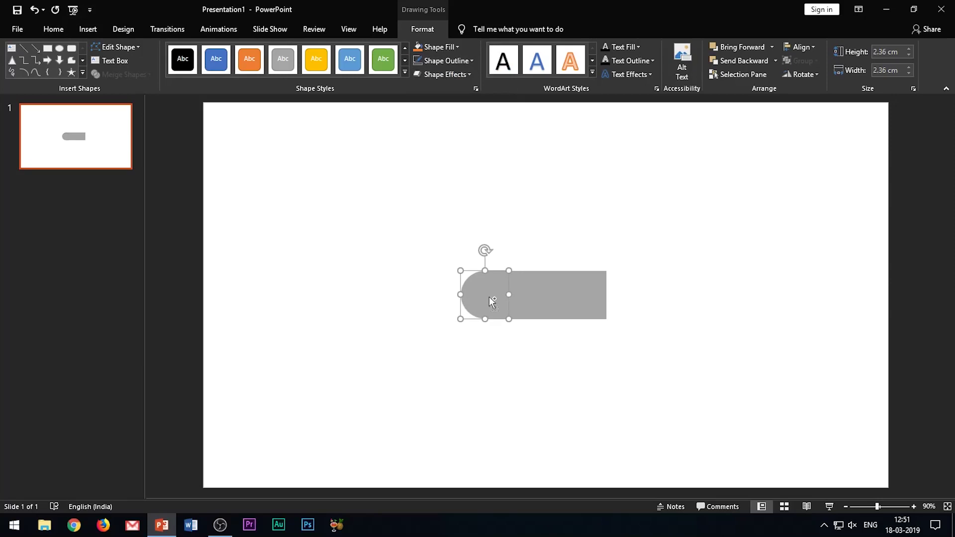
Copy the circle onto the bar's right end, then select all three shapes.
{"action": "key", "text": "ctrl+c"}
{"action": "key", "text": "ctrl+v"}
{"action": "left_click_drag", "start_coordinate": [495, 297], "coordinate": [605, 289]}
{"action": "left_click", "coordinate": [647, 369]}
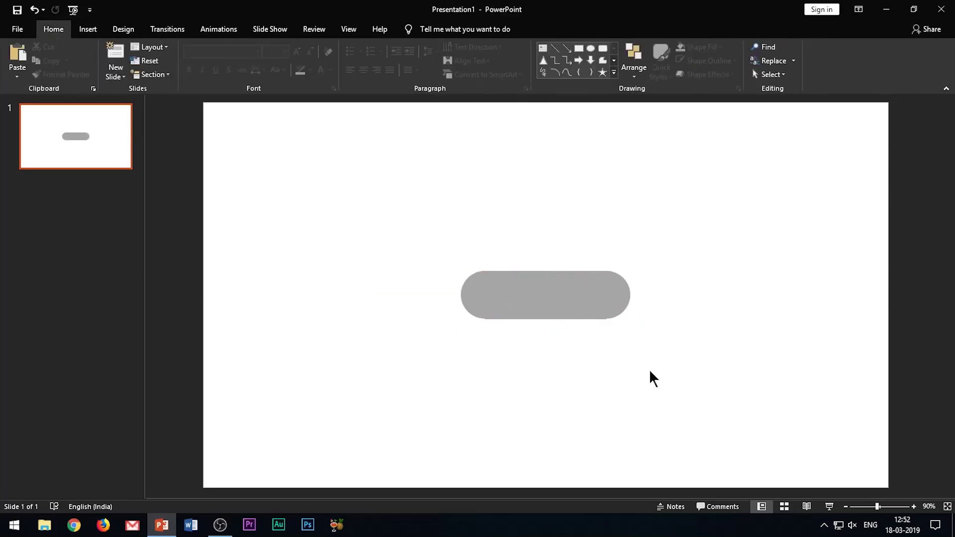
{"action": "key", "text": "ctrl+a"}
Union the bar and both circles into one 8.39 × 2.39 cm grey pill.
{"action": "left_click", "coordinate": [422, 29]}
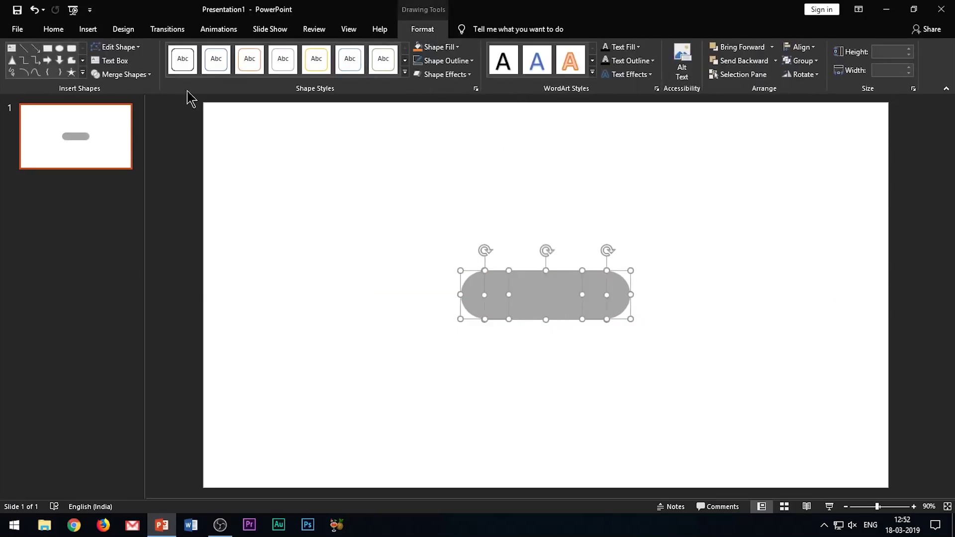
{"action": "left_click", "coordinate": [148, 75]}
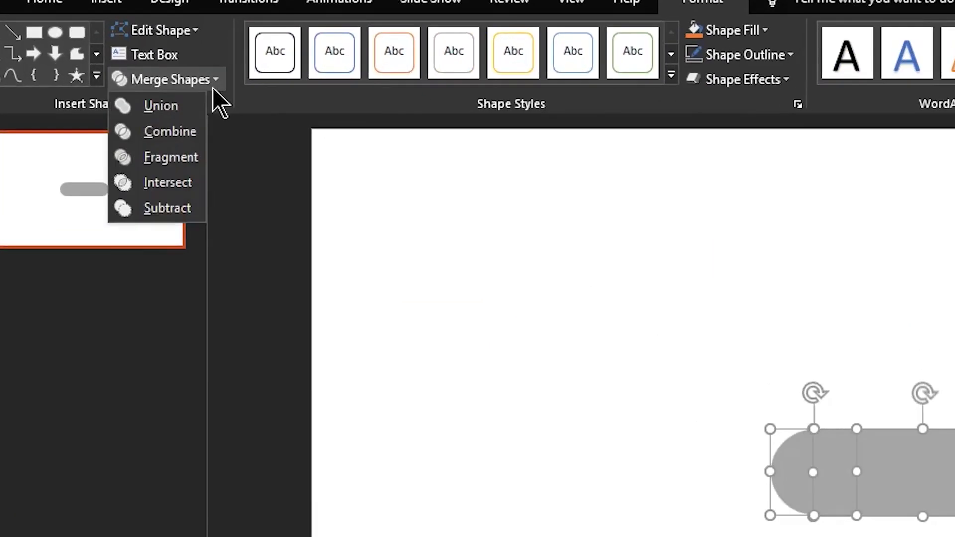
{"action": "left_click", "coordinate": [179, 108]}
{"action": "left_click", "coordinate": [341, 286]}
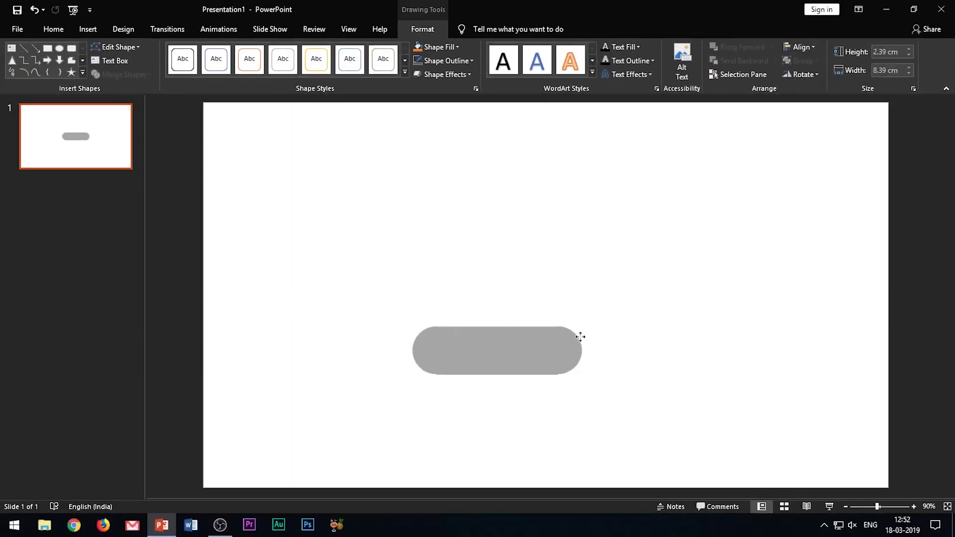
Paste another 2.36 cm grey circle and place it just below the pill.
{"action": "left_click", "coordinate": [588, 315]}
{"action": "left_click", "coordinate": [537, 455]}
{"action": "left_click", "coordinate": [541, 317]}
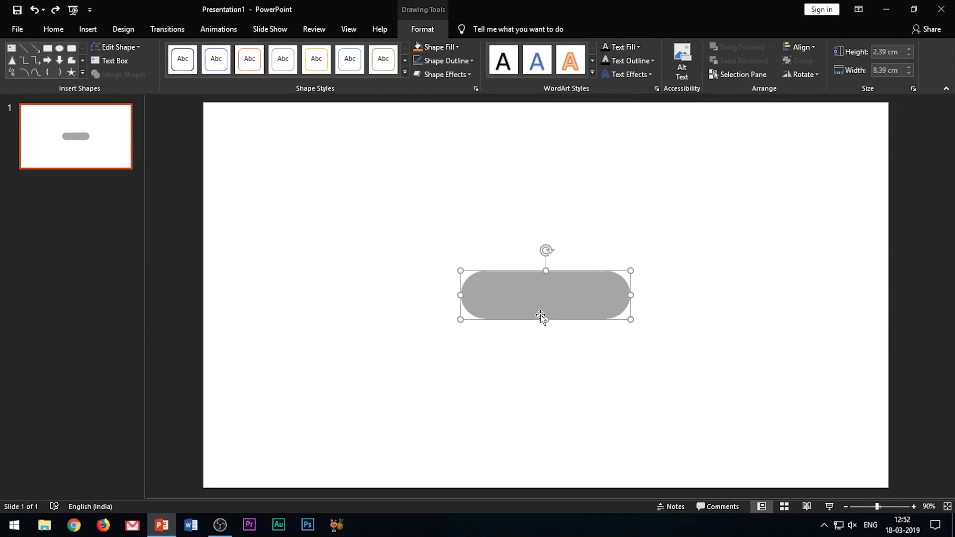
{"action": "key", "text": "ctrl+v"}
{"action": "left_click_drag", "start_coordinate": [478, 296], "coordinate": [526, 357]}
Fill the circle dark grey and place it as a knob on the pill's left end.
{"action": "left_click", "coordinate": [423, 30]}
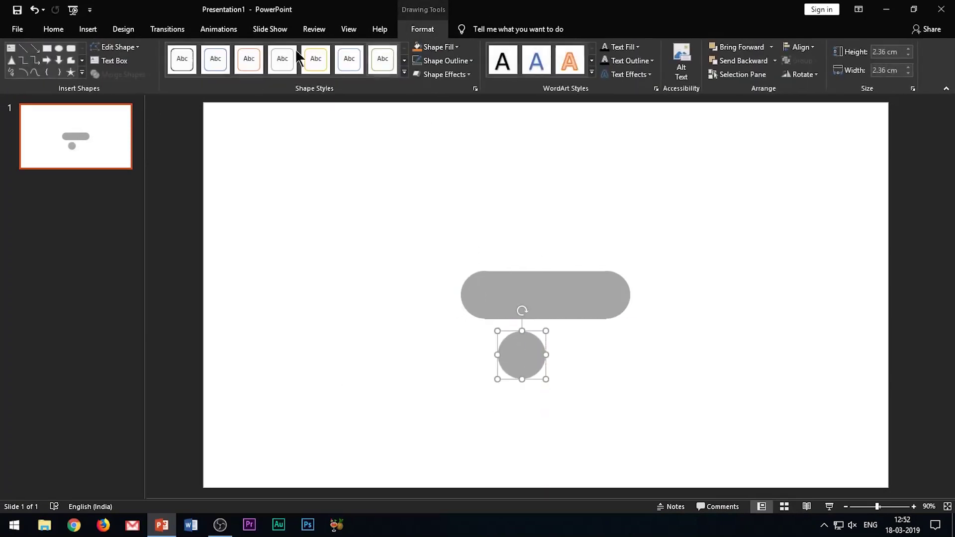
{"action": "left_click", "coordinate": [455, 47]}
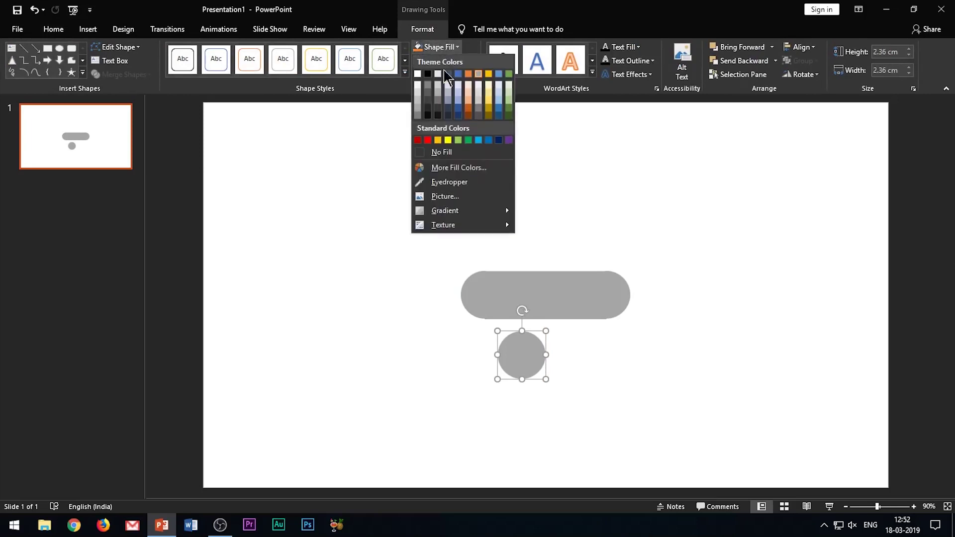
{"action": "left_click", "coordinate": [427, 108]}
{"action": "left_click_drag", "start_coordinate": [522, 367], "coordinate": [485, 307]}
{"action": "left_click", "coordinate": [92, 136]}
Set the slide background to a dark grey colour via Format Background.
{"action": "right_click", "coordinate": [92, 136]}
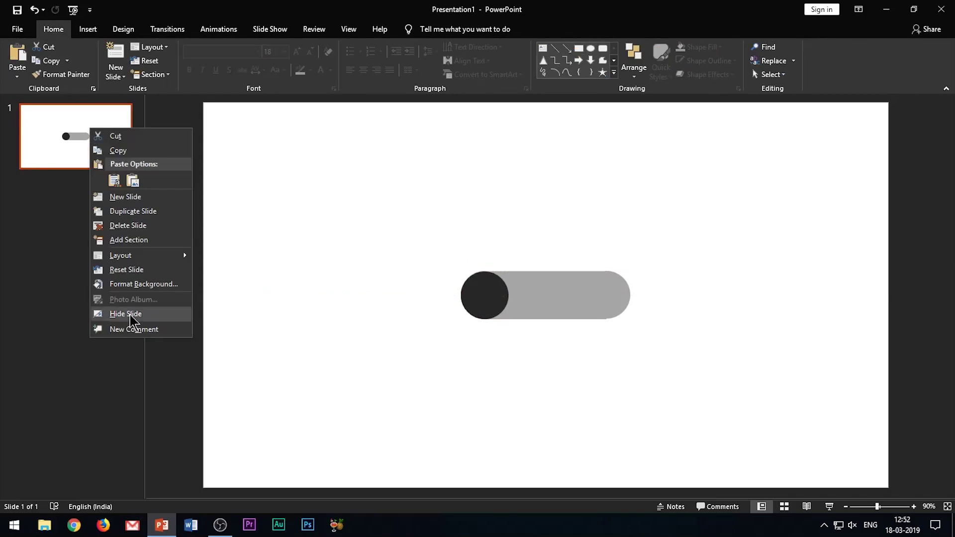
{"action": "left_click", "coordinate": [143, 297]}
{"action": "left_click", "coordinate": [924, 252]}
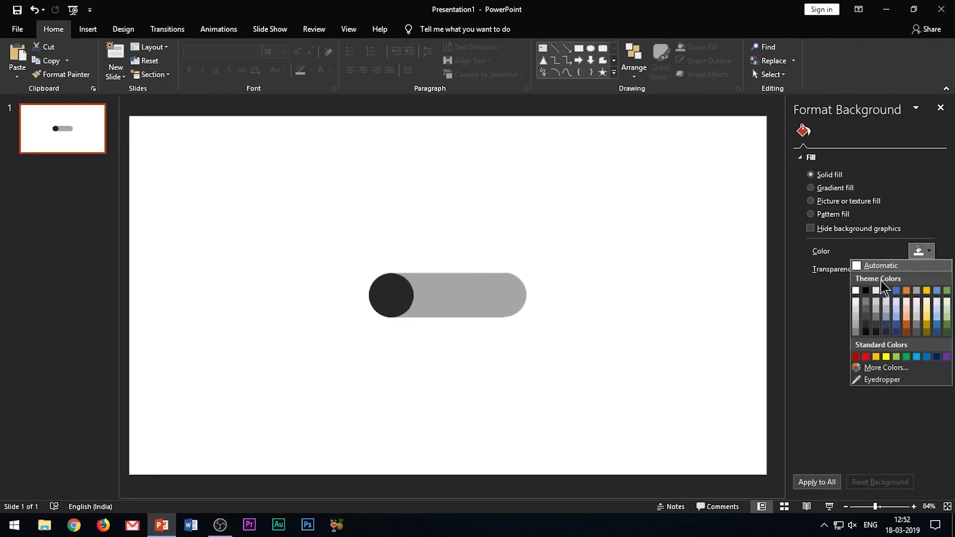
{"action": "left_click", "coordinate": [865, 324]}
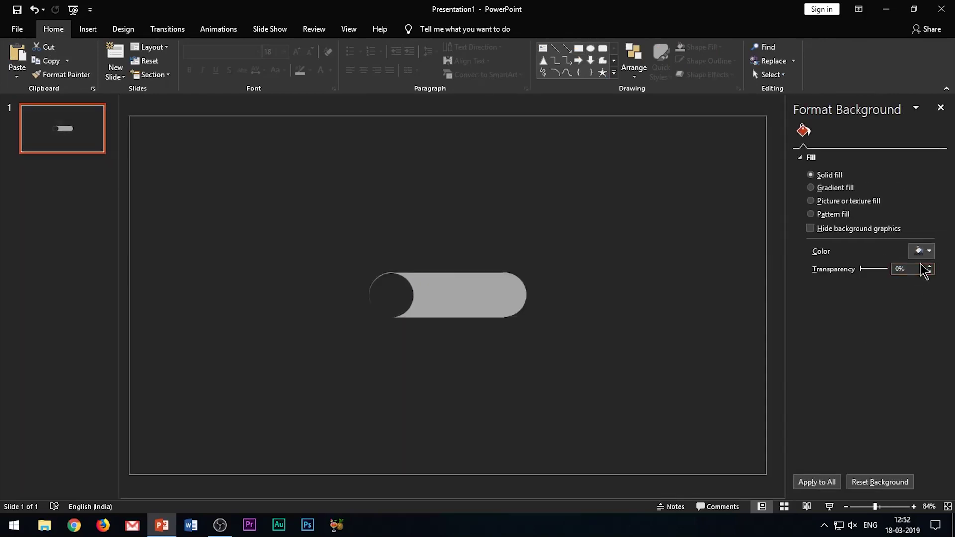
{"action": "left_click", "coordinate": [923, 252]}
{"action": "left_click", "coordinate": [866, 317]}
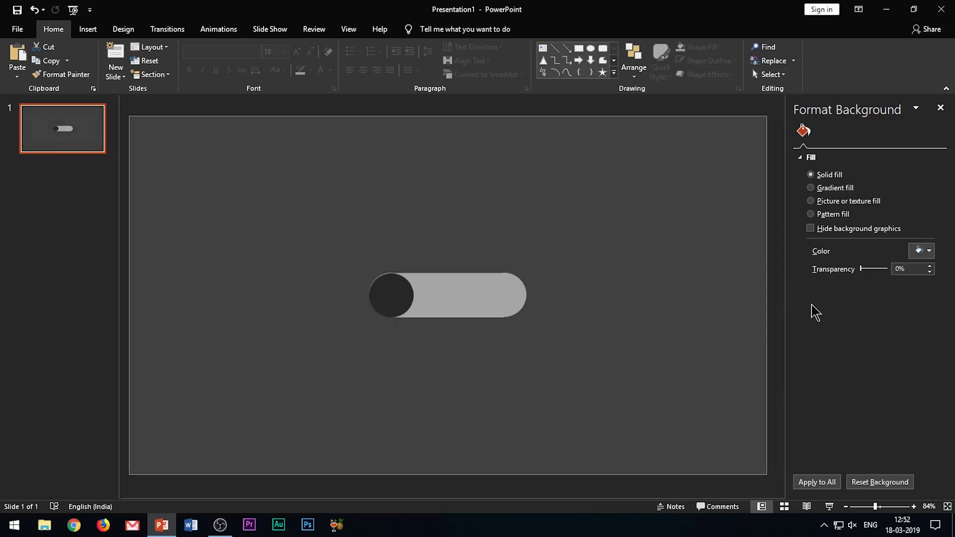
{"action": "left_click", "coordinate": [54, 144]}
Duplicate slide 1 and give the new slide a blue background.
{"action": "key", "text": "ctrl+d"}
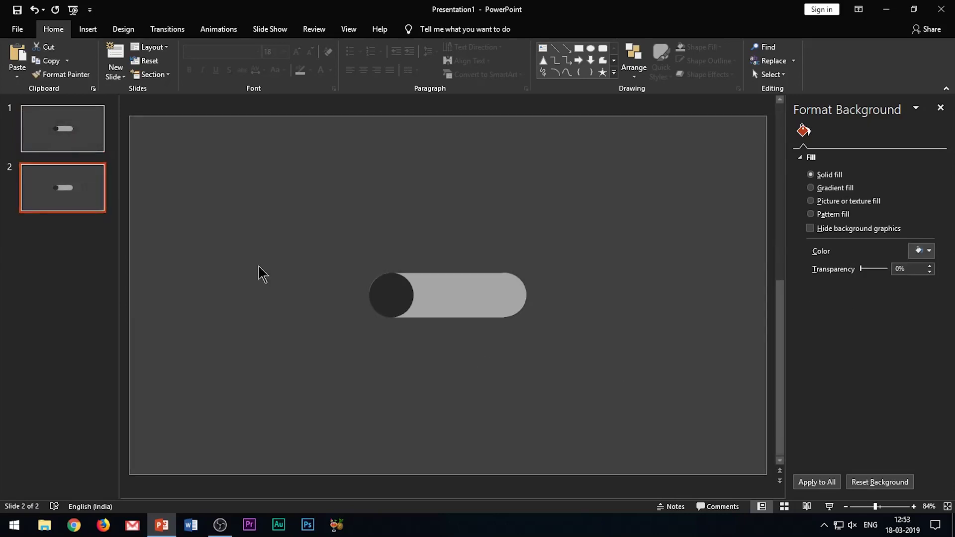
{"action": "left_click", "coordinate": [929, 253]}
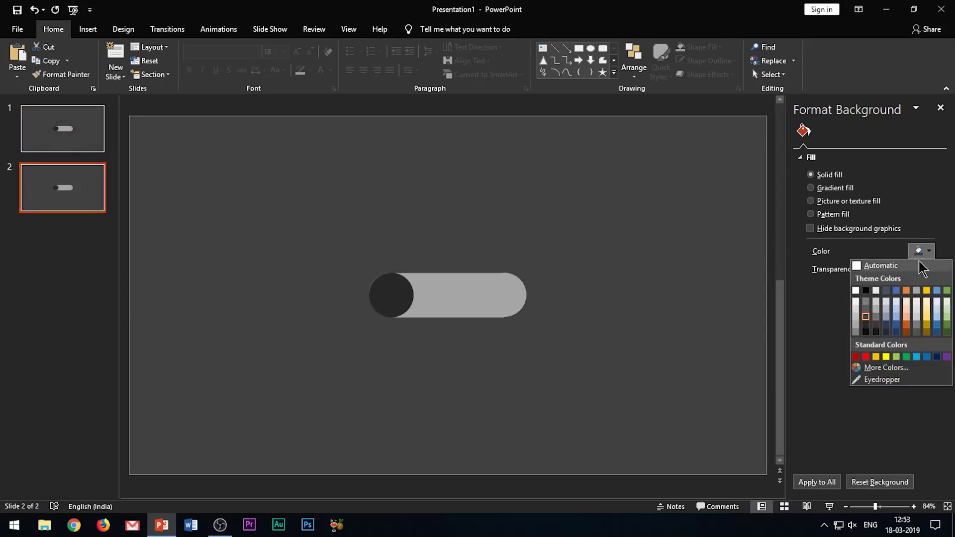
{"action": "left_click", "coordinate": [897, 320]}
{"action": "left_click", "coordinate": [921, 250]}
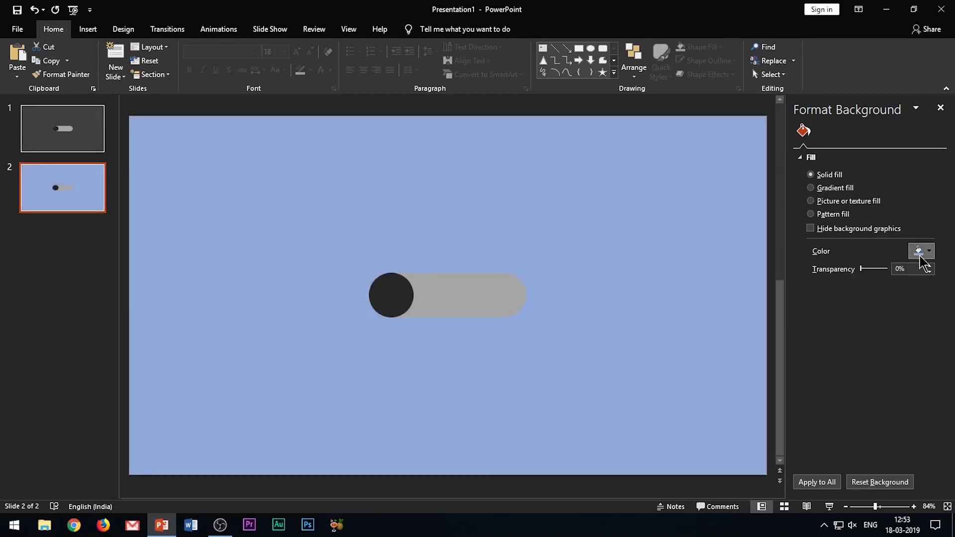
{"action": "left_click", "coordinate": [897, 326]}
Fill the knob navy, slide it to the pill's right end, and fill the pill light blue.
{"action": "left_click", "coordinate": [407, 291]}
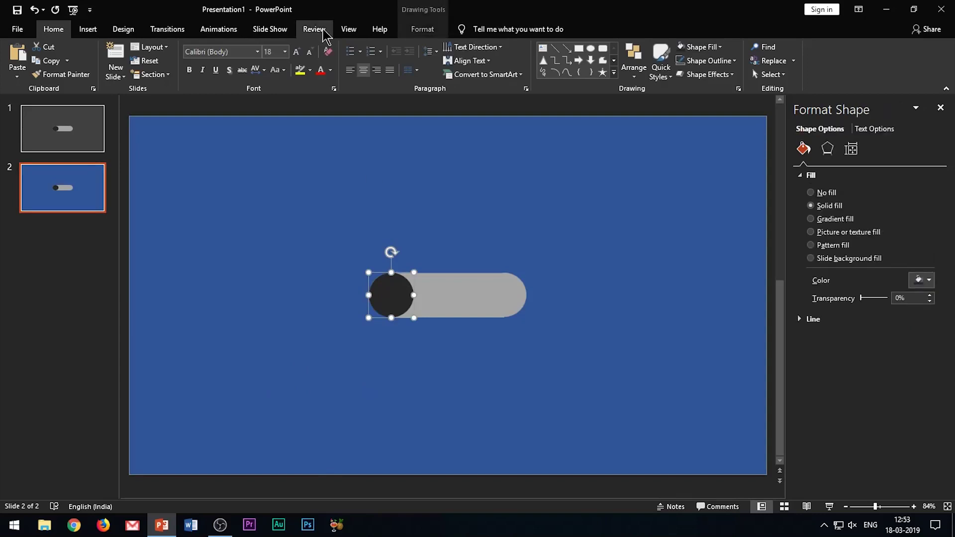
{"action": "left_click", "coordinate": [422, 29]}
{"action": "left_click", "coordinate": [440, 47]}
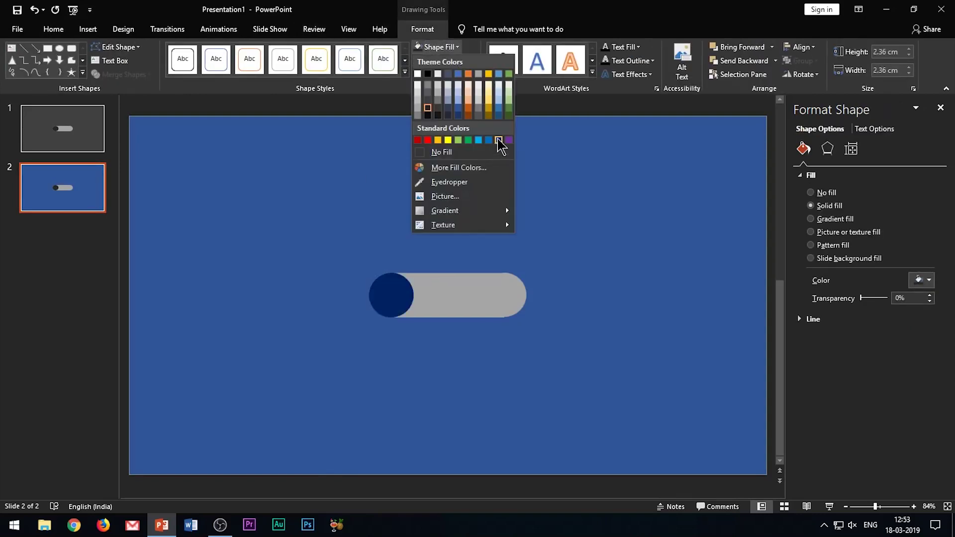
{"action": "left_click", "coordinate": [498, 140]}
{"action": "left_click_drag", "start_coordinate": [384, 300], "coordinate": [500, 291]}
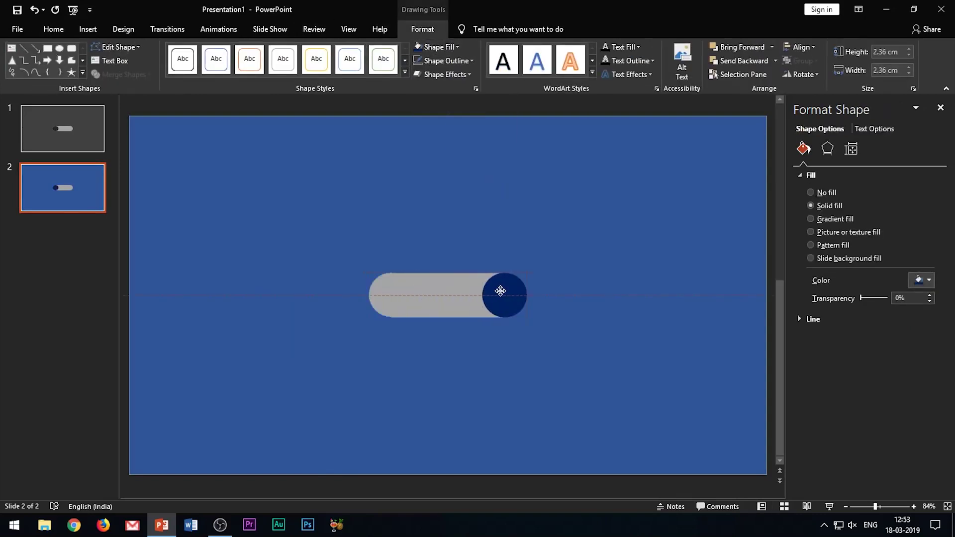
{"action": "left_click", "coordinate": [405, 301]}
{"action": "left_click", "coordinate": [440, 46]}
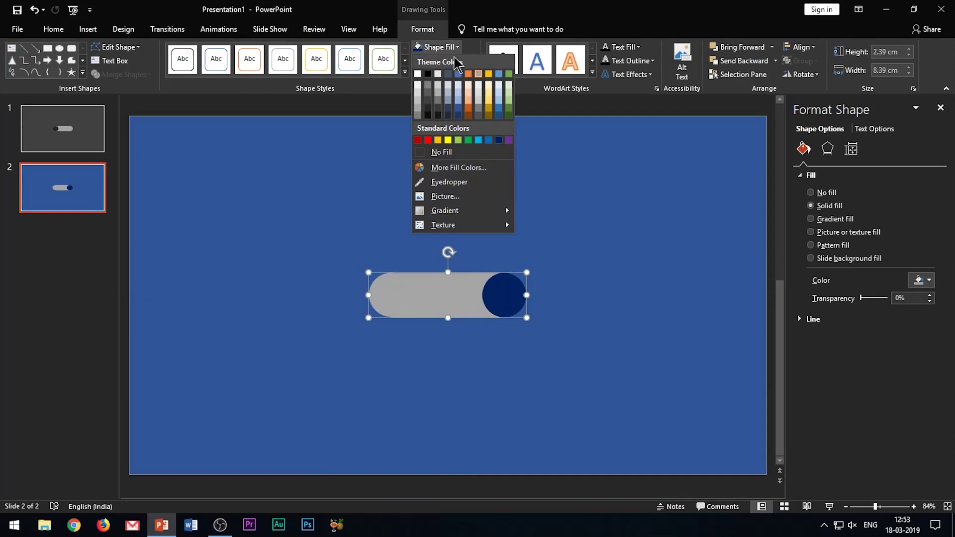
{"action": "left_click", "coordinate": [501, 101]}
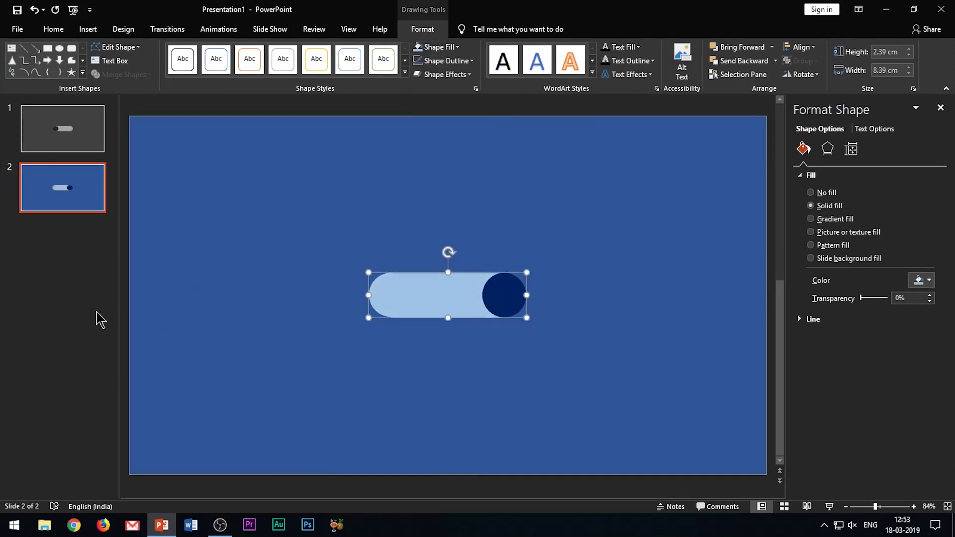
{"action": "left_click", "coordinate": [72, 194]}
Apply Morph to slide 2, then present from slide 1 and advance to watch it.
{"action": "left_click", "coordinate": [218, 29]}
{"action": "left_click", "coordinate": [158, 31]}
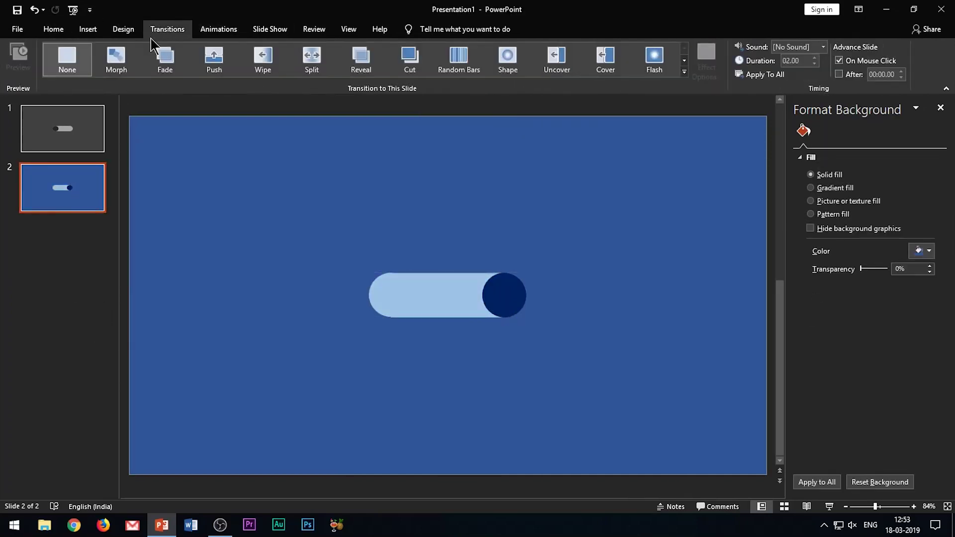
{"action": "left_click", "coordinate": [114, 58]}
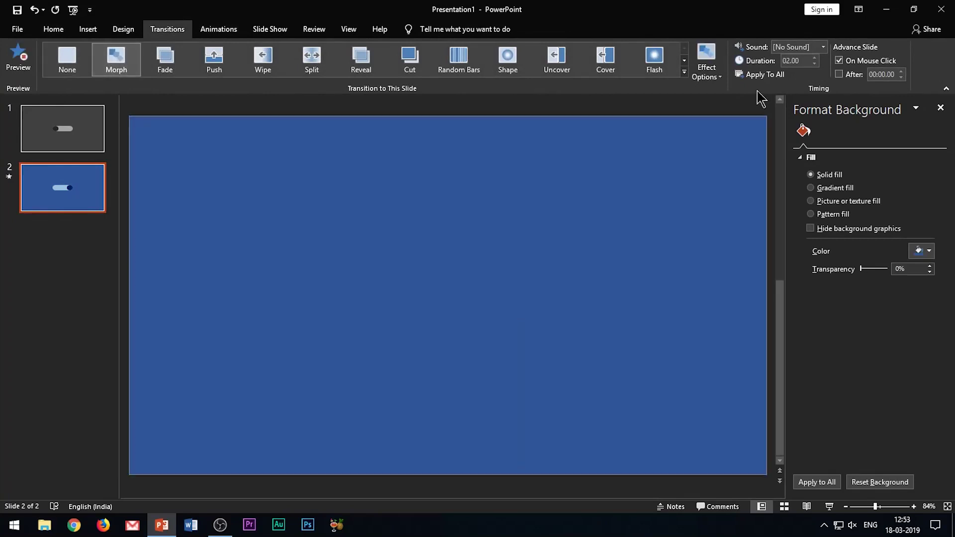
{"action": "key", "text": "F5"}
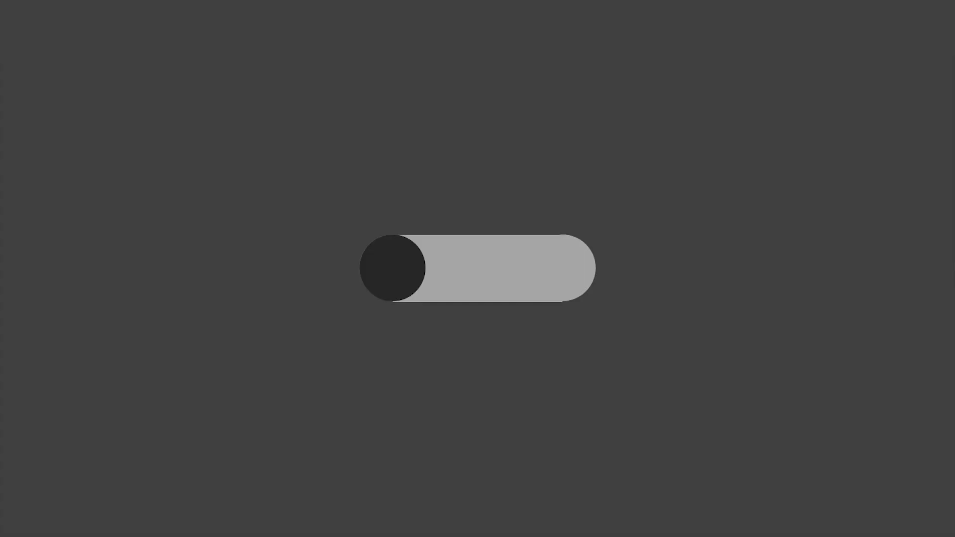
{"action": "key", "text": "Right"}
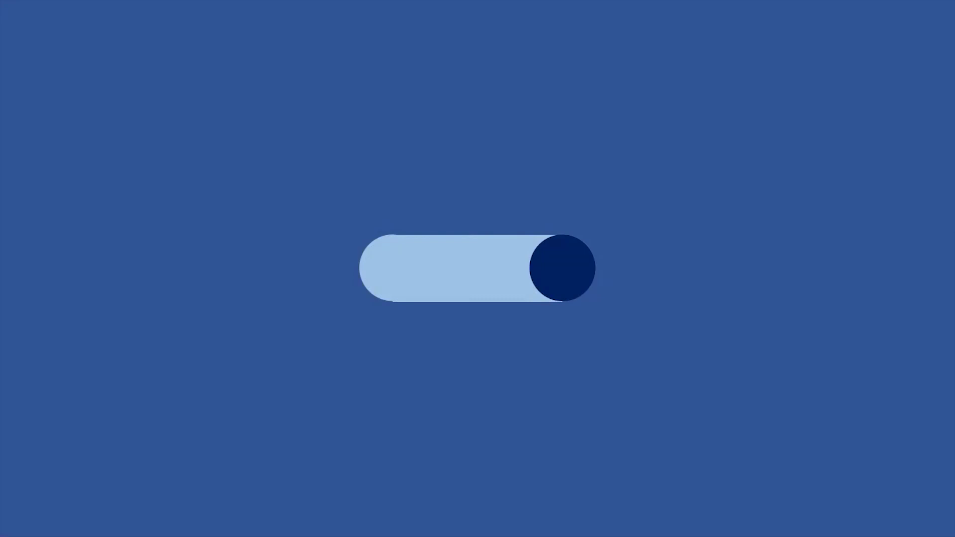